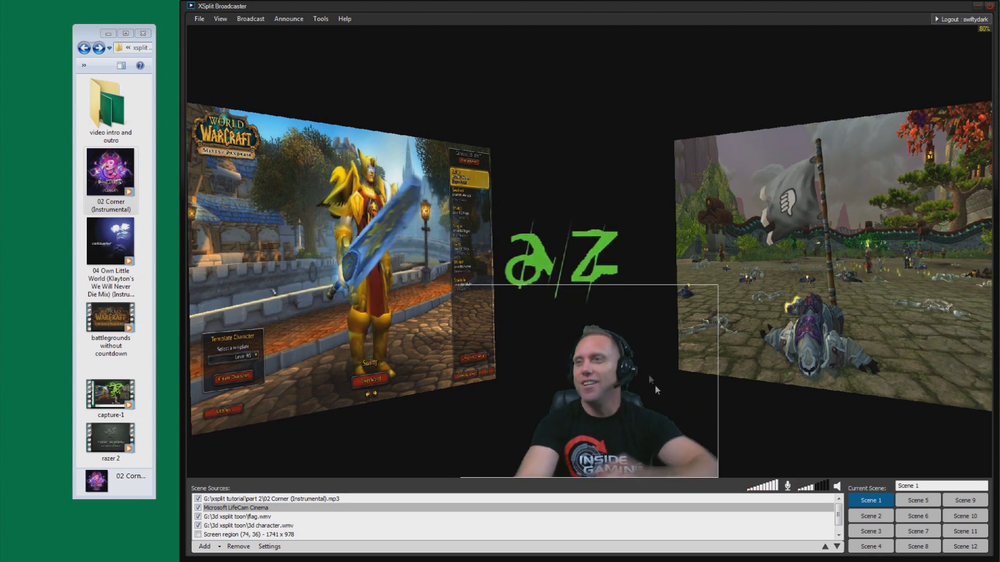
Reset the 3D rotation of the 3d character.wmv source and tilt it to a new angle.
left_click(416, 245)
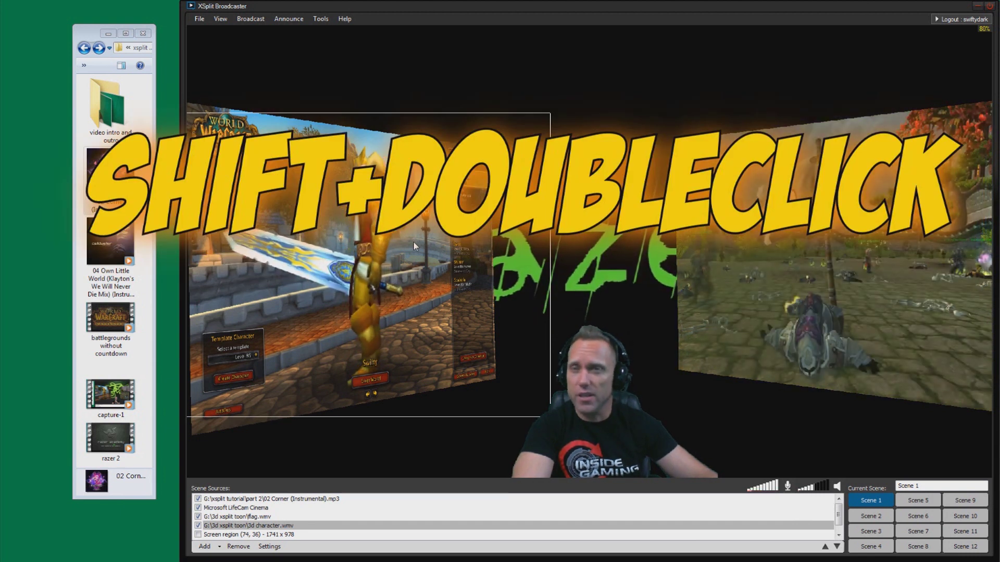
double_click(415, 245, "shift")
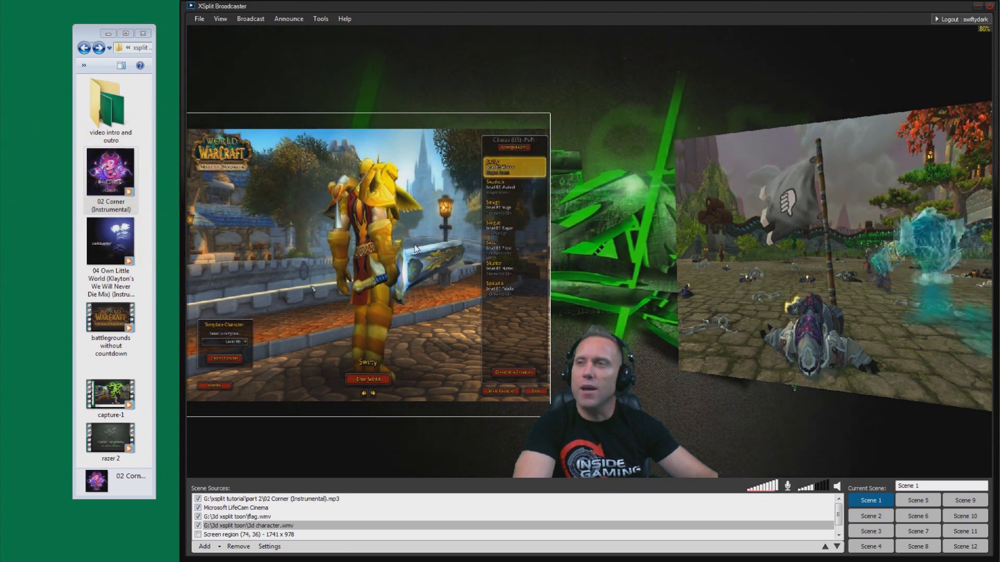
left_click_drag(424, 268, 451, 255)
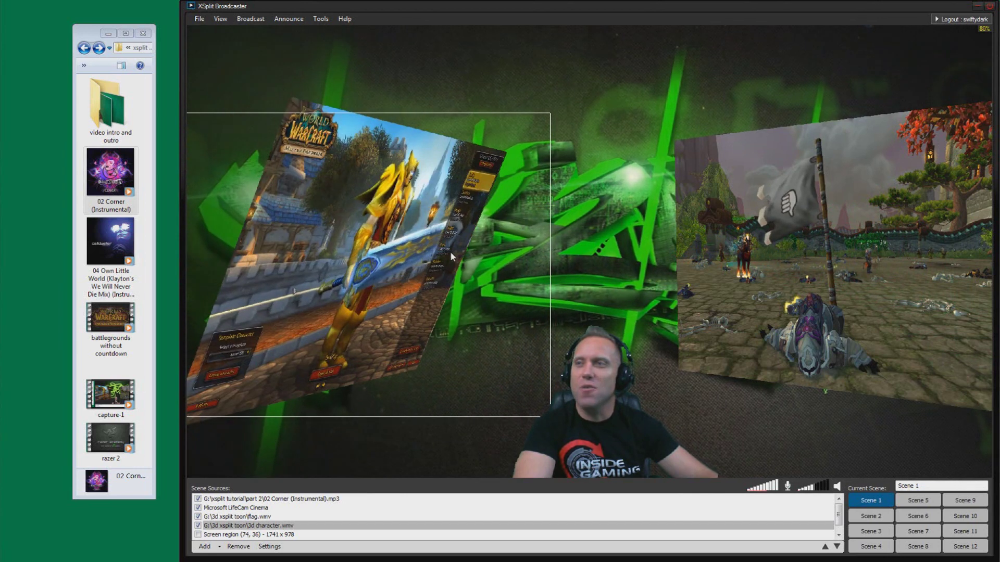
Reset the 3D rotation of the flag.wmv source and tilt it to a new perspective angle.
left_click(703, 258)
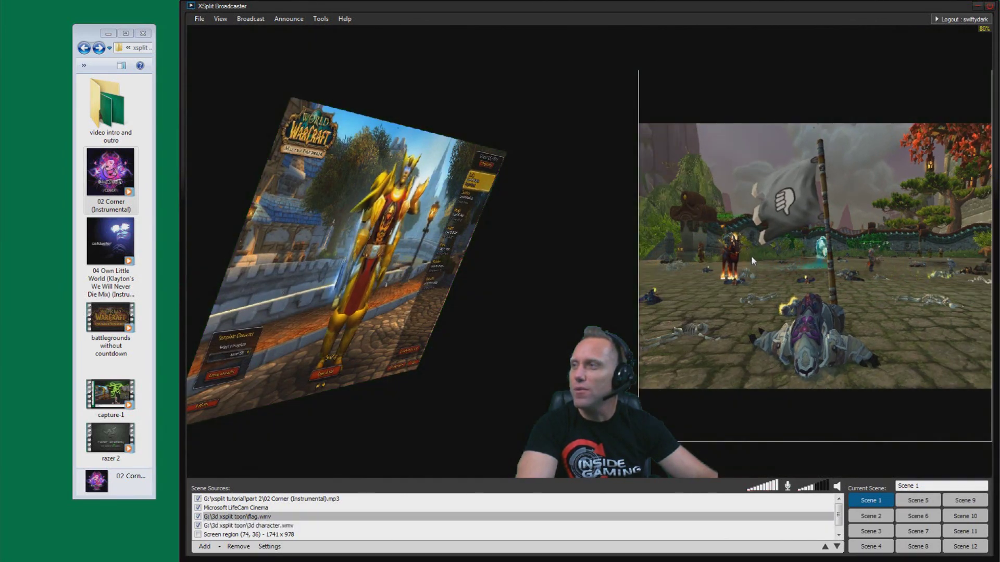
left_click_drag(751, 258, 732, 235)
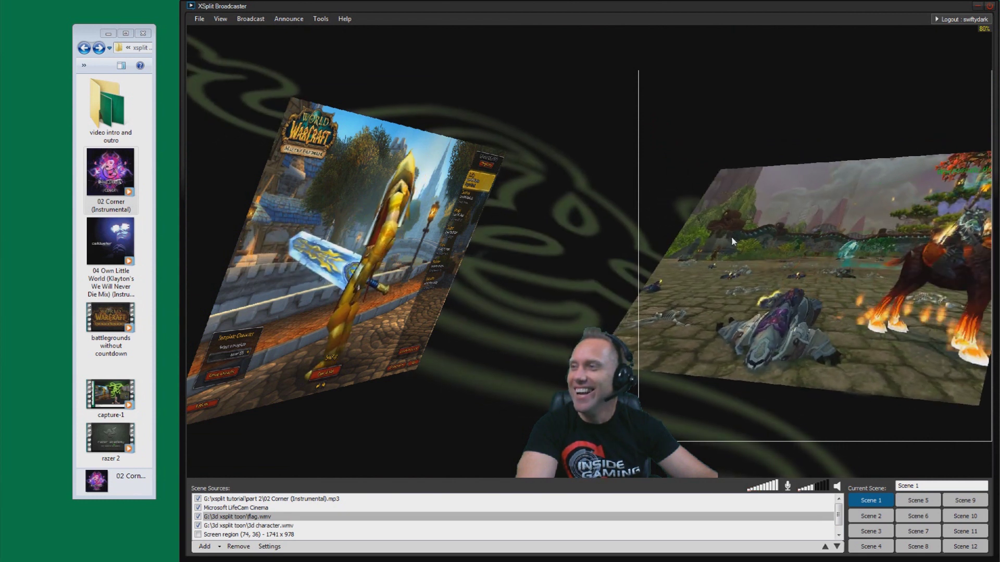
left_click_drag(732, 239, 645, 285)
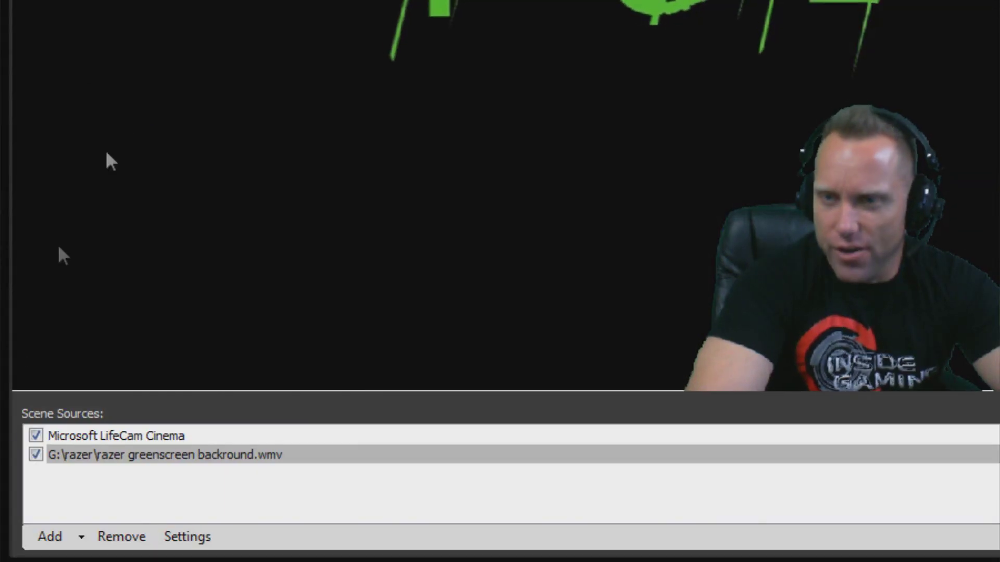
Start a new title source with the text "Hello my name is swifty".
left_click(67, 541)
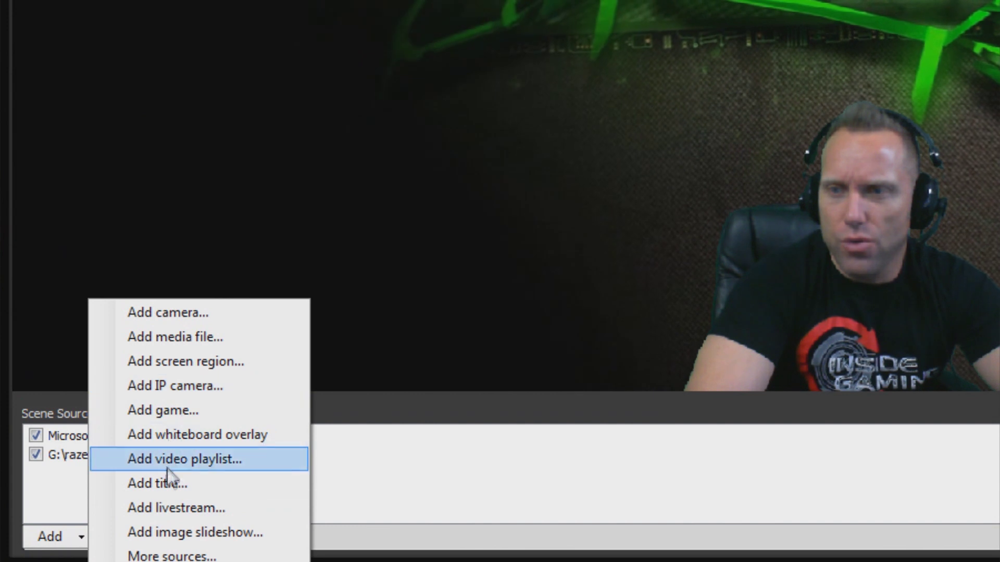
left_click(170, 483)
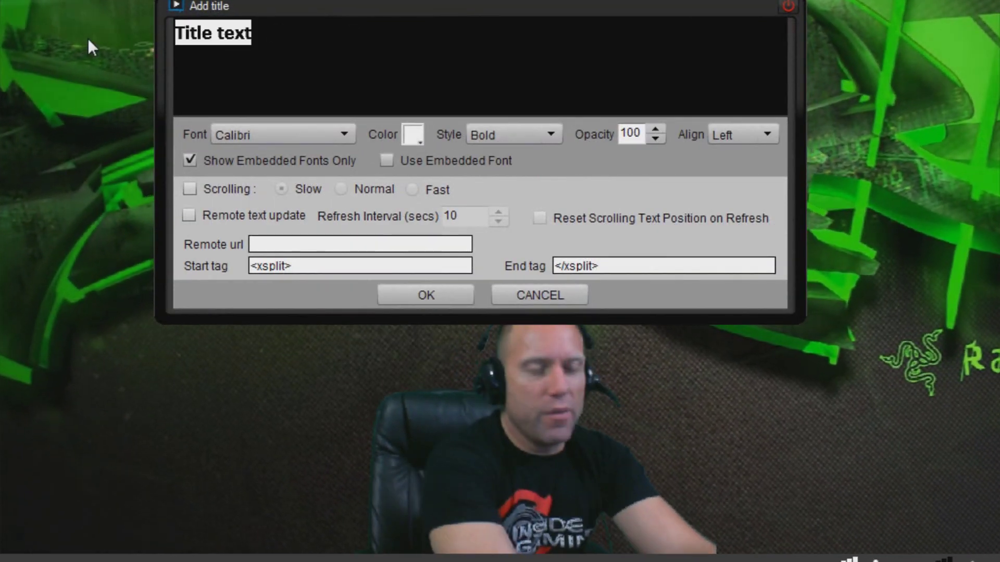
type("Hello my name is swifty")
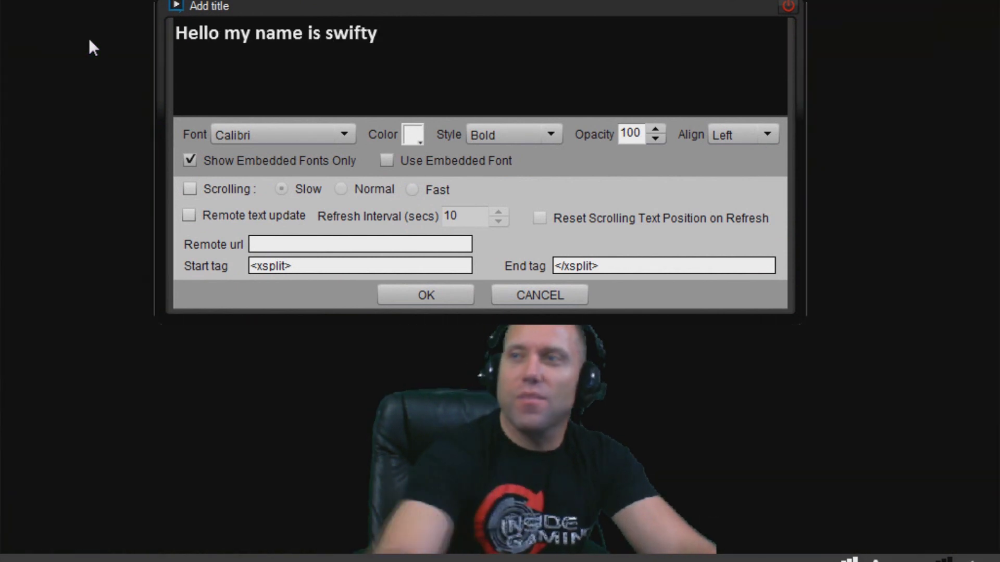
Color the title text green, enable slow scrolling and add the title to the scene.
left_click(421, 137)
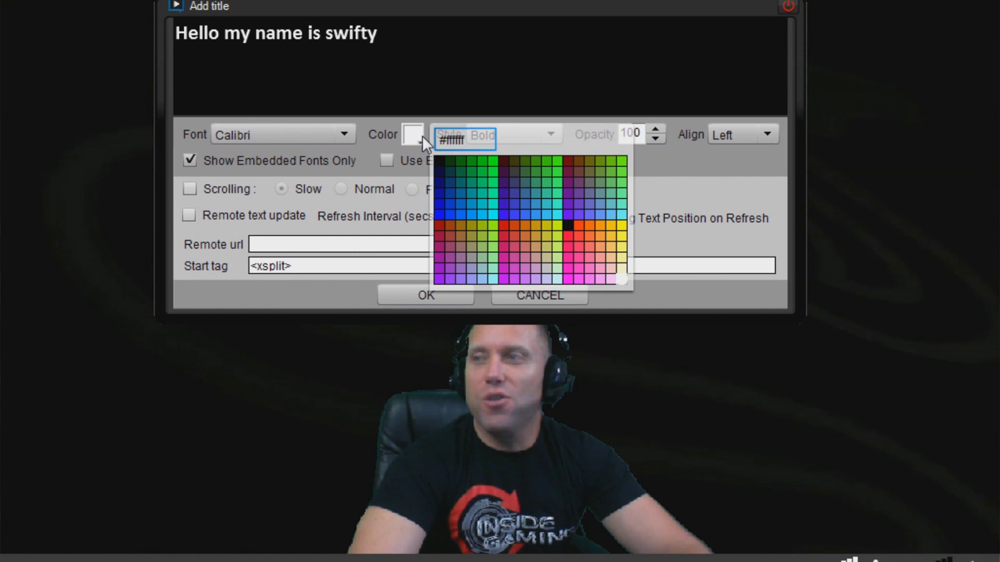
left_click(558, 173)
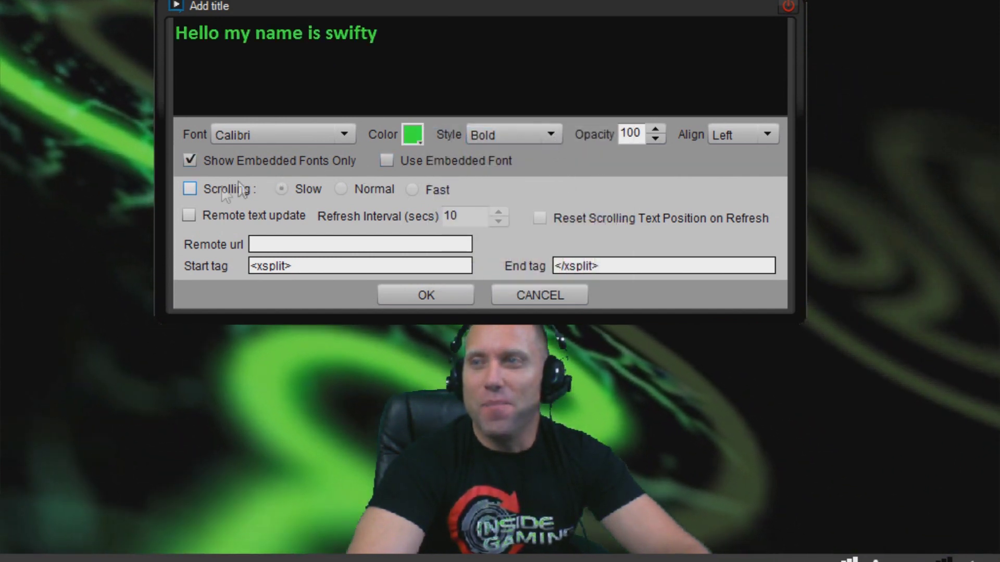
left_click(190, 188)
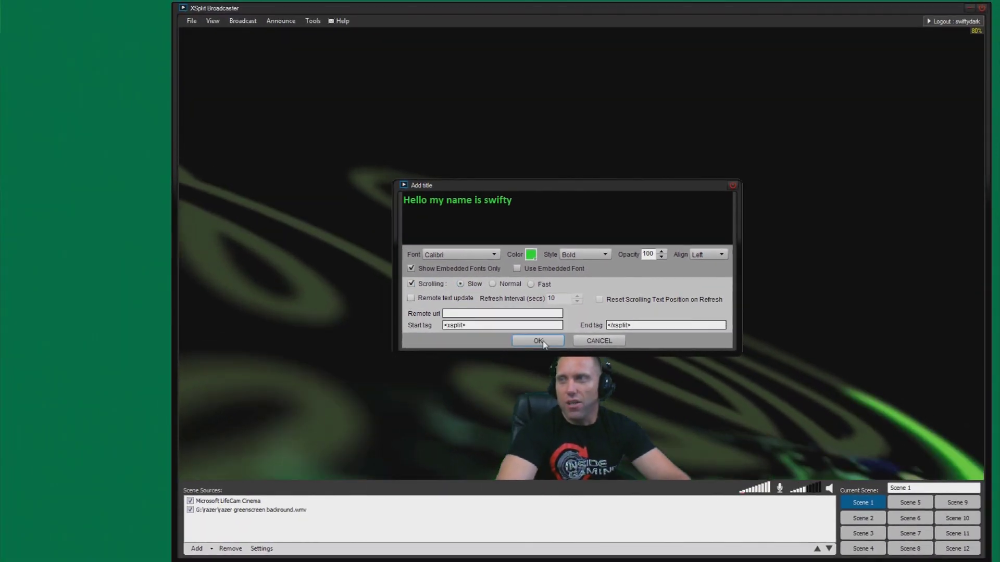
left_click(485, 319)
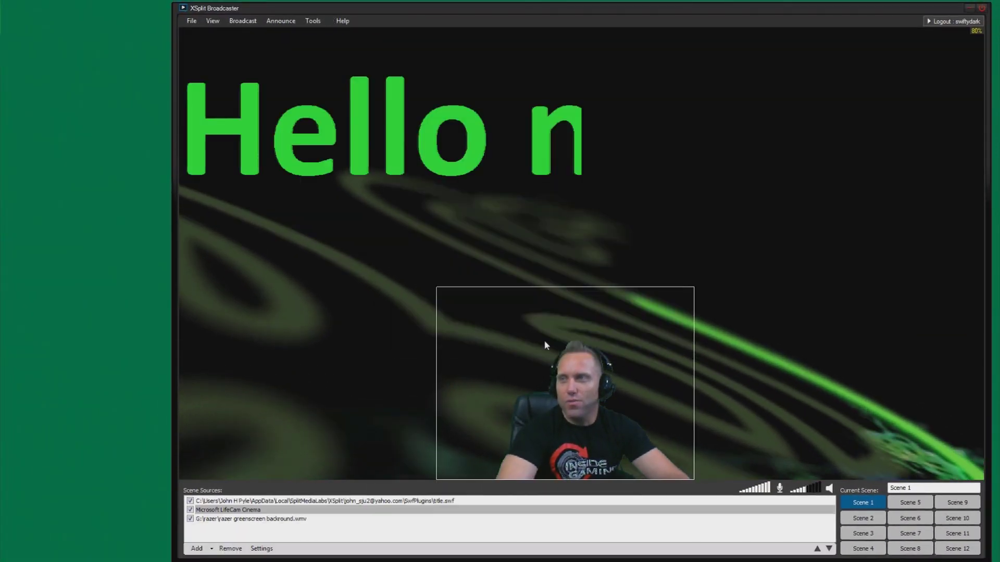
Shrink the green scrolling title and place it along the lower-left edge of the scene.
left_click(529, 202)
left_click_drag(556, 50, 500, 461)
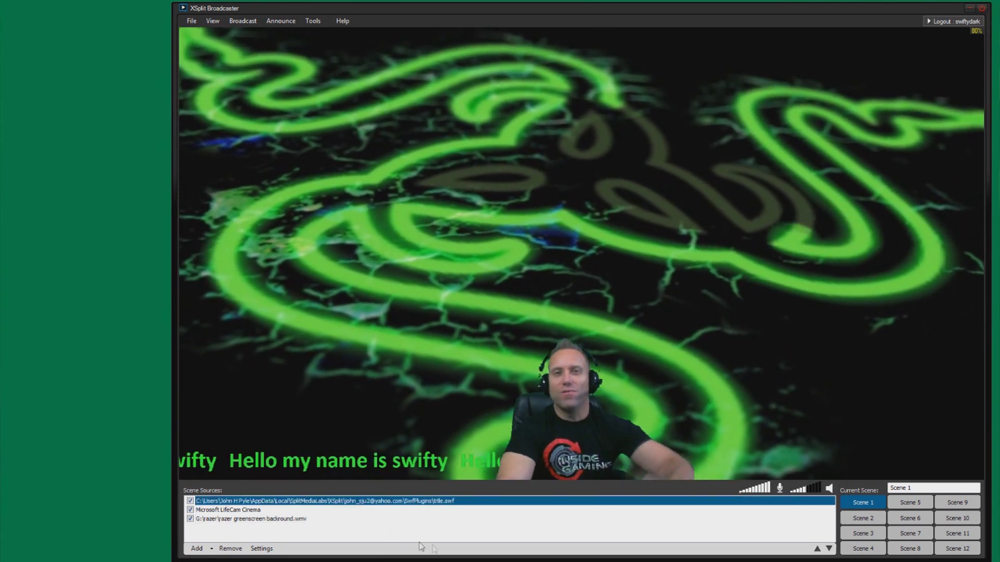
Reopen the green title's configuration, review its text and scrolling options, and close it.
left_click(358, 471)
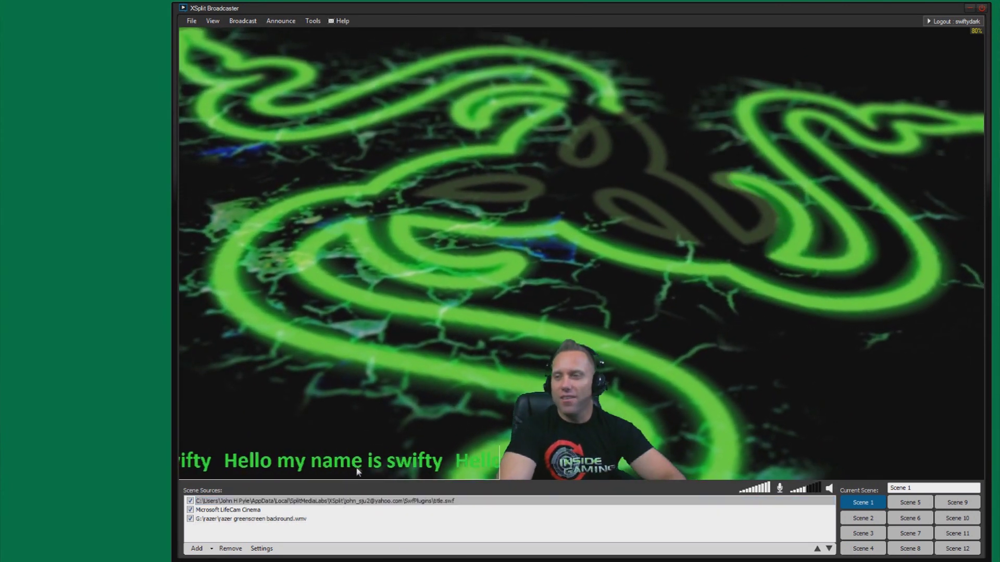
double_click(357, 471)
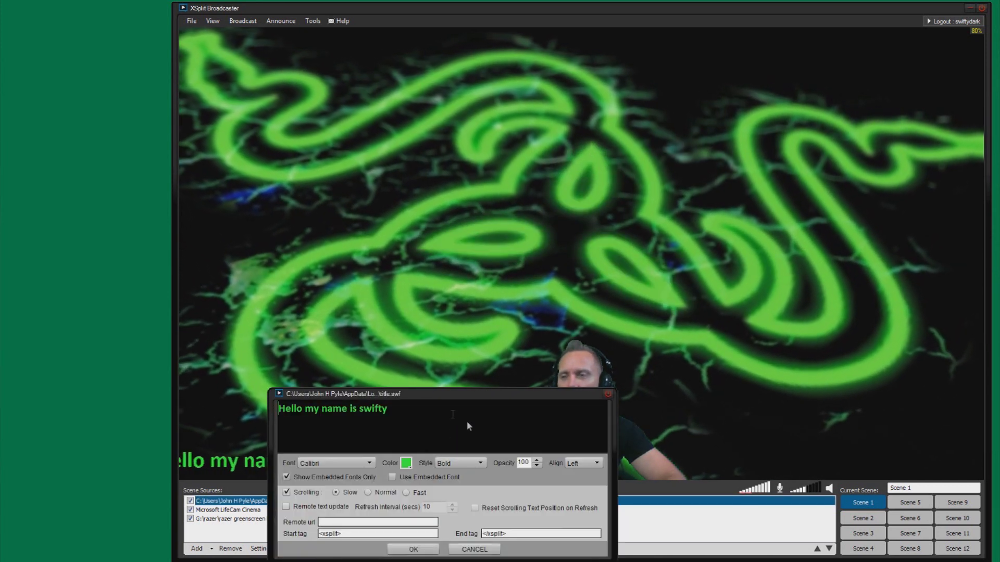
left_click_drag(467, 421, 457, 168)
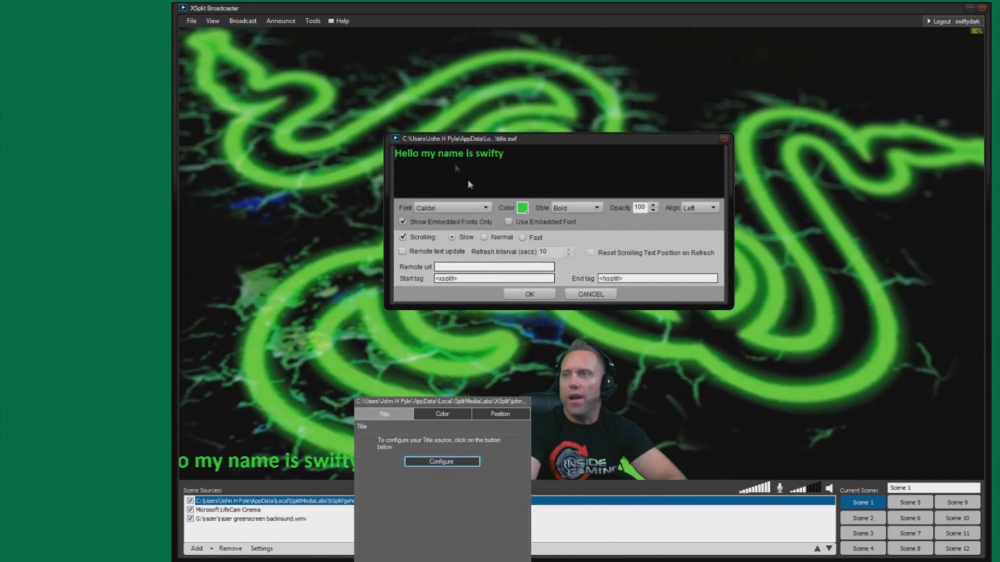
left_click(398, 152)
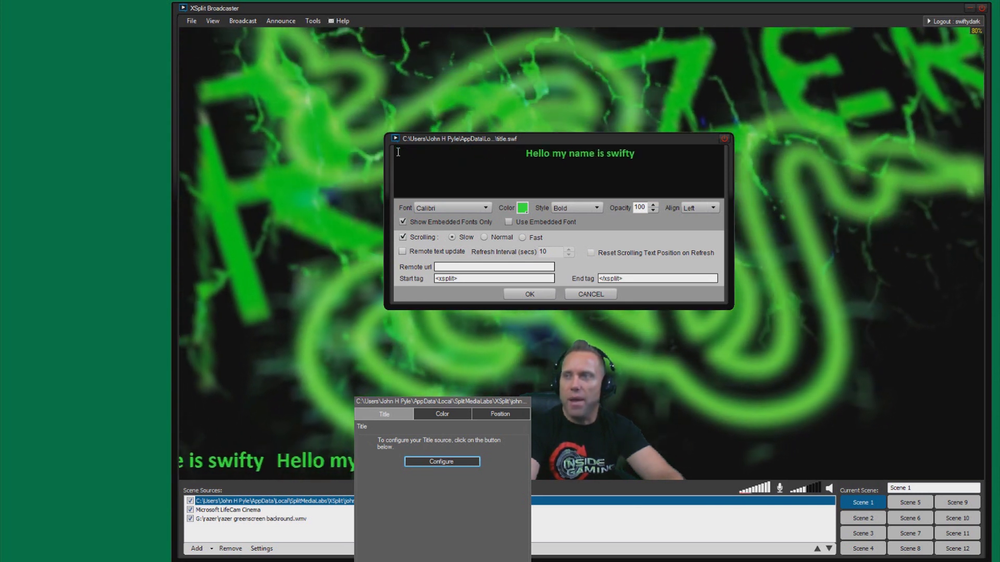
left_click(521, 295)
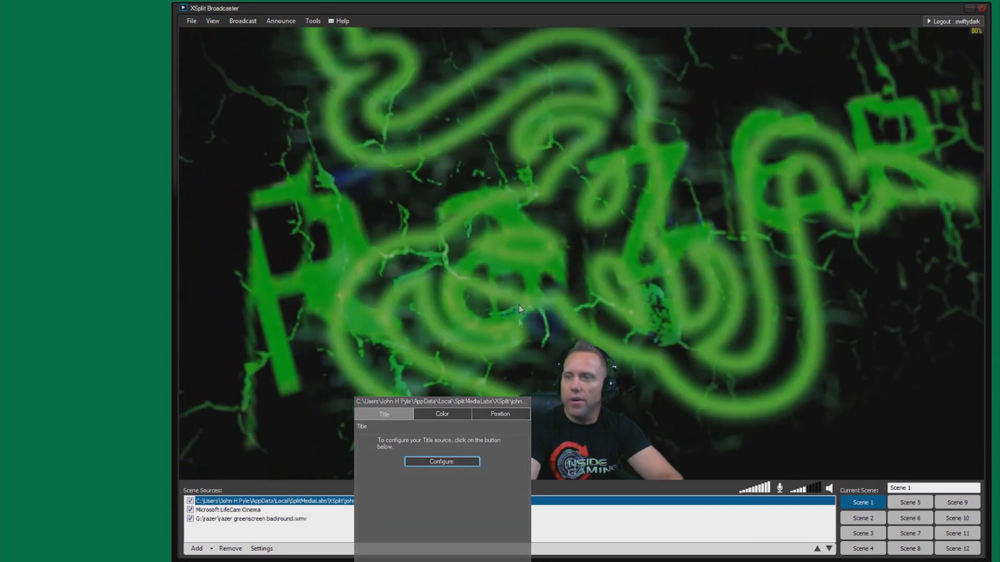
left_click(519, 308)
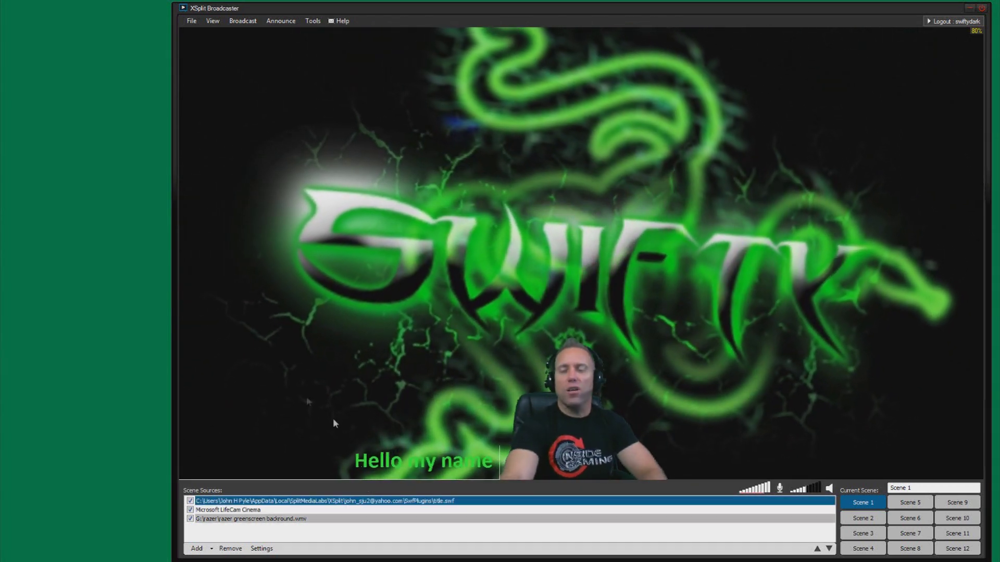
Try the green title along the scene's upper edge and return it to the lower edge.
left_click_drag(381, 463, 325, 21)
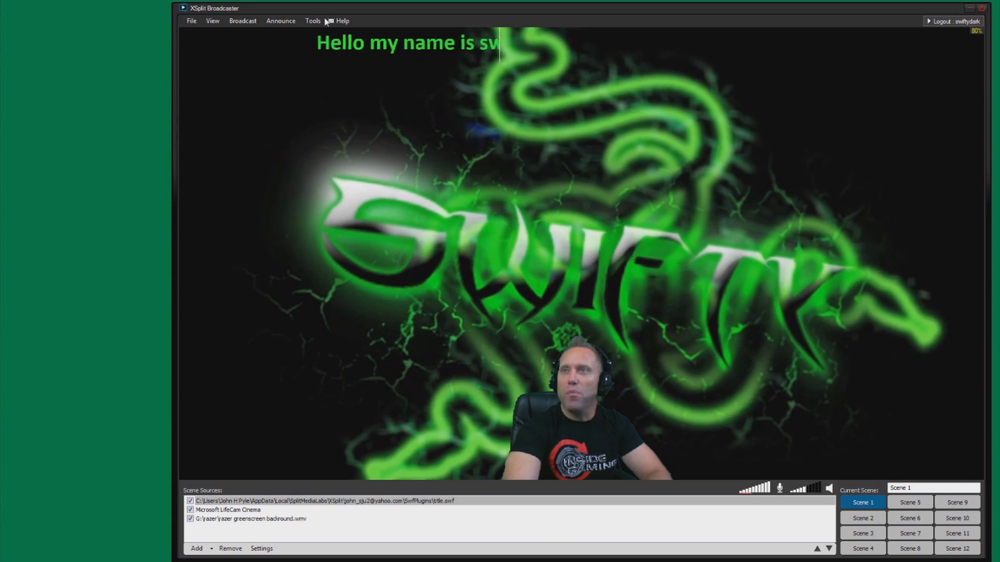
left_click_drag(380, 47, 339, 466)
right_click(427, 233)
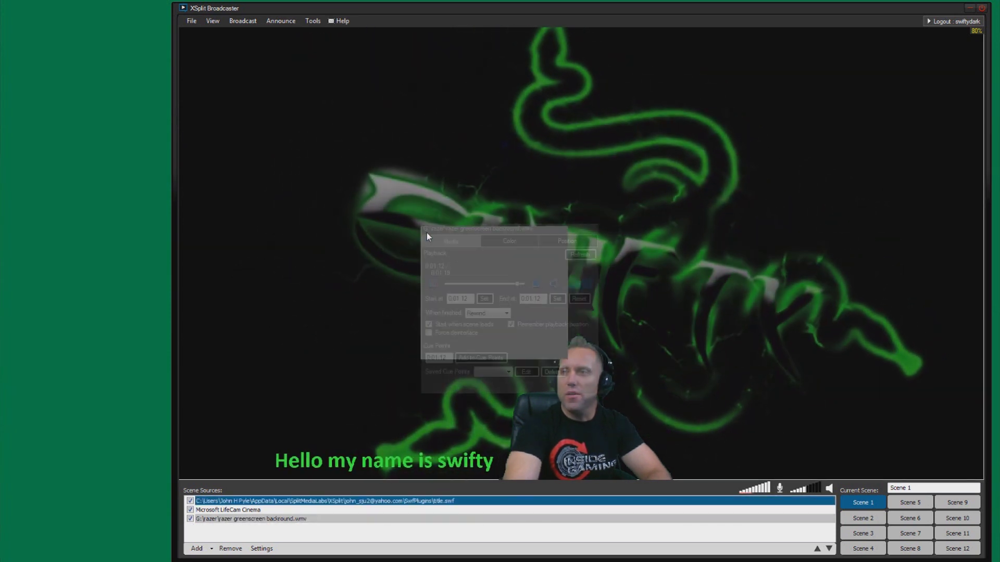
Add a second title source reading "facebook.com/swiftyfans" with scrolling enabled.
left_click(196, 548)
left_click(254, 523)
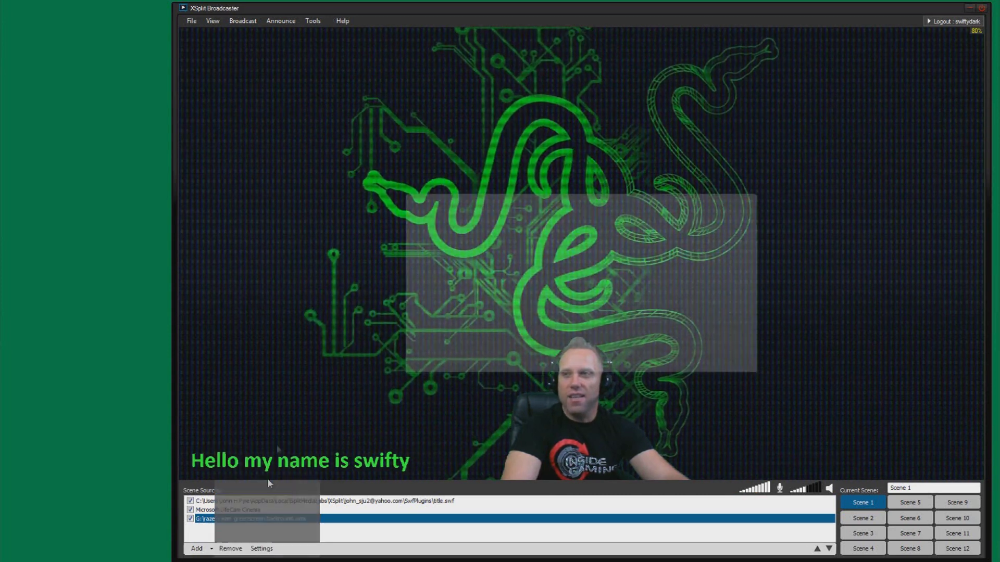
left_click_drag(473, 234, 371, 221)
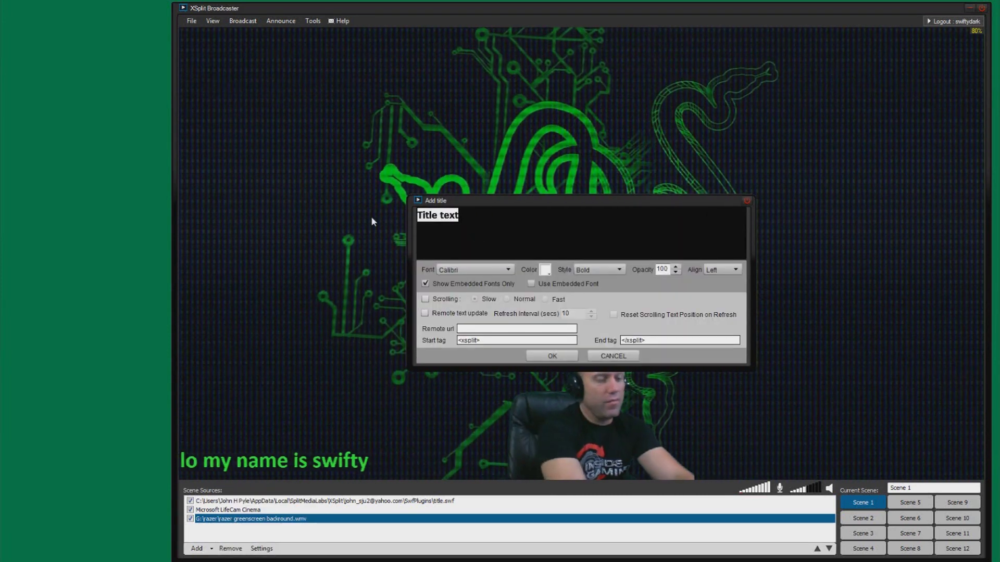
type("face")
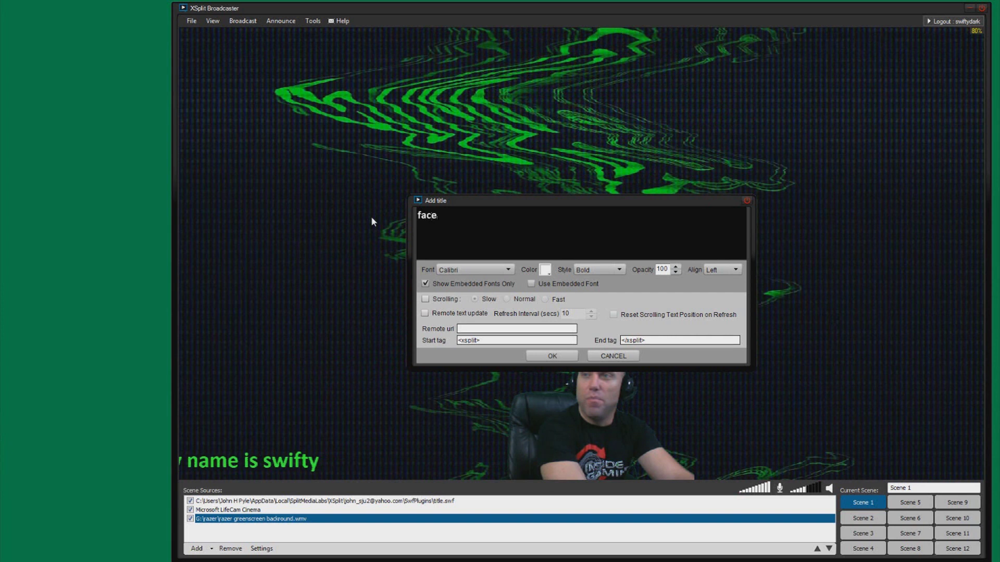
type("book.com")
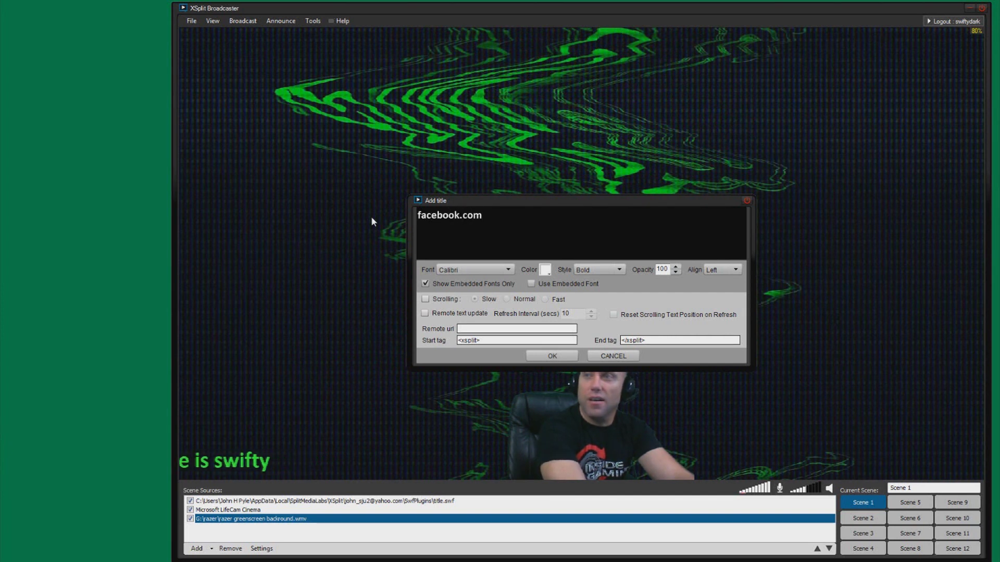
type("/swiftyfans")
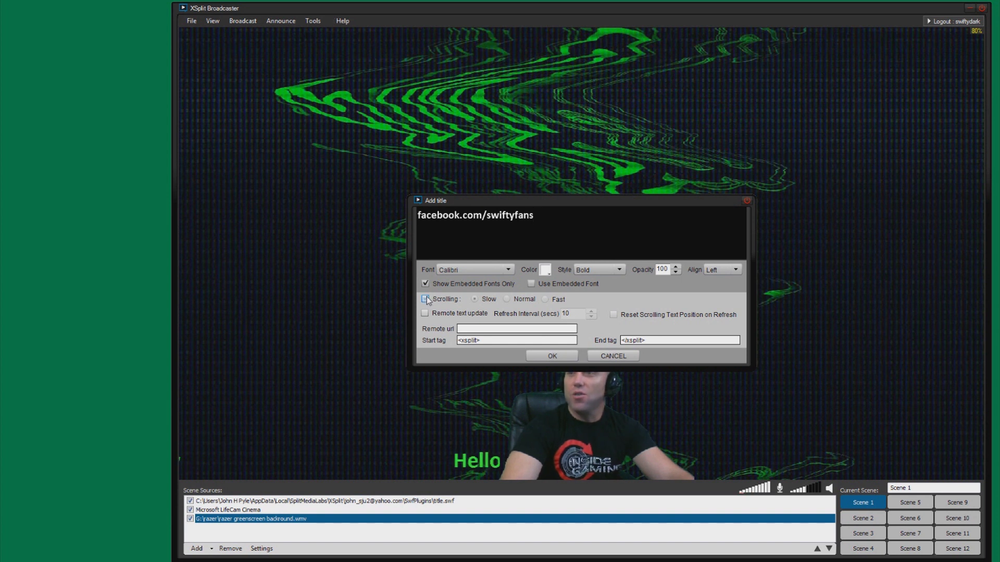
left_click(552, 357)
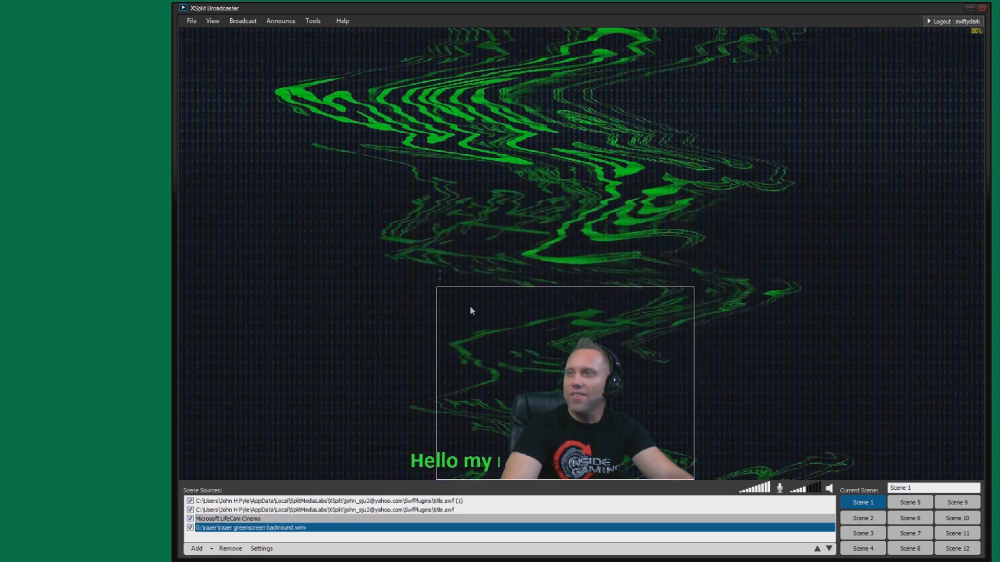
Set the scrolling speed of the "facebook.com/swiftyfans" title to Fast.
right_click(655, 162)
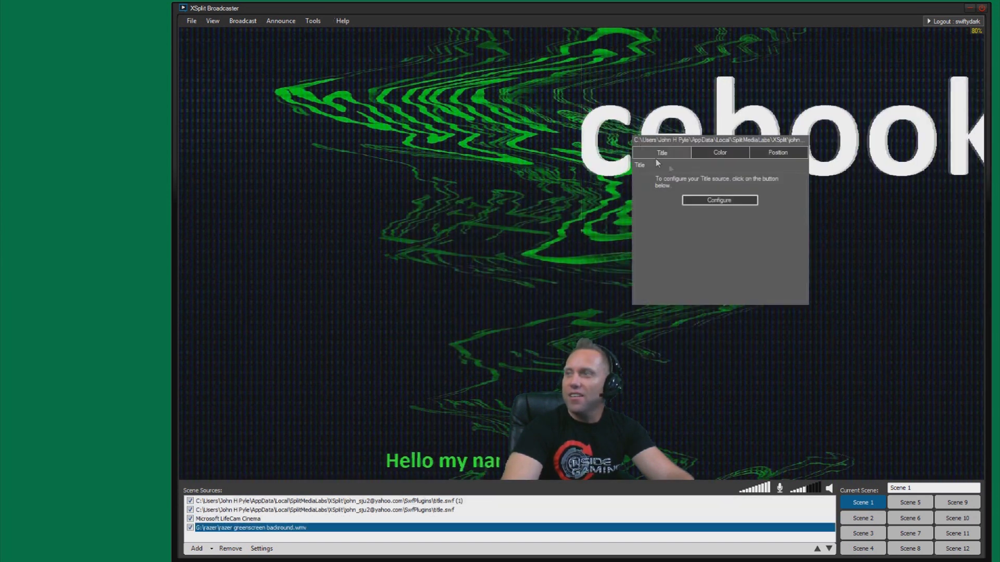
left_click(712, 199)
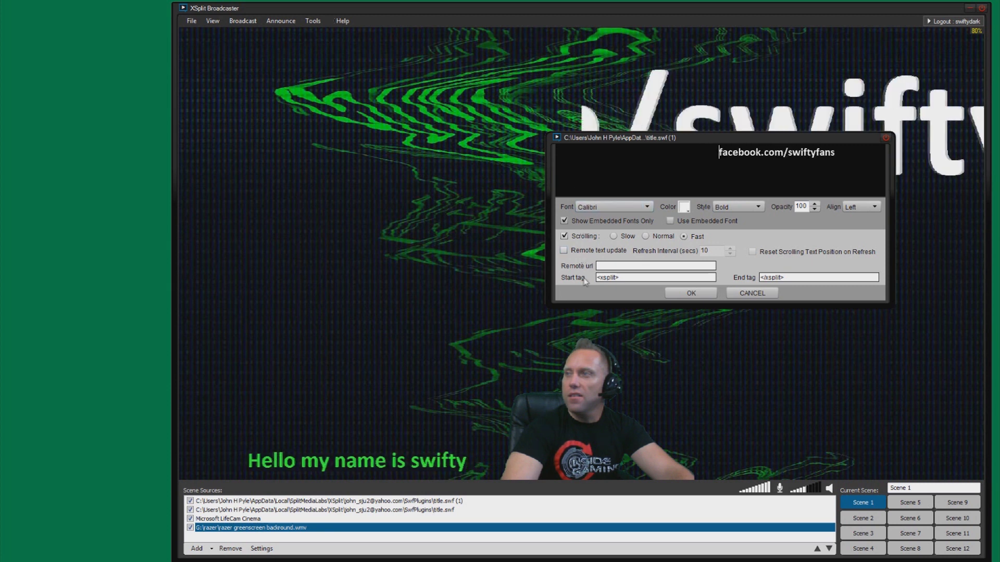
left_click(691, 294)
Resize the "facebook.com/swiftyfans" title into a thin, wide strip along the scene's upper-right edge.
left_click(583, 176)
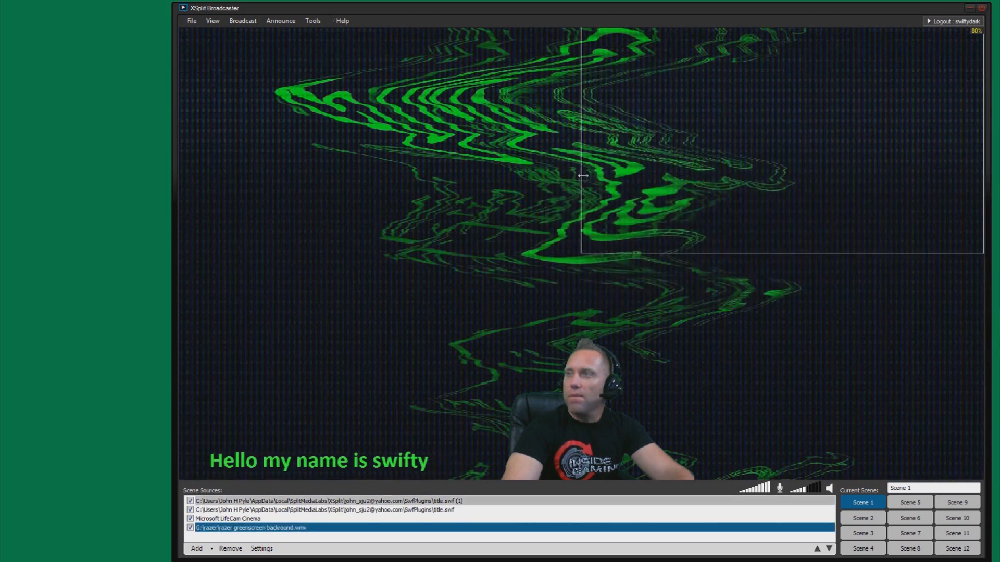
left_click_drag(584, 251, 465, 140)
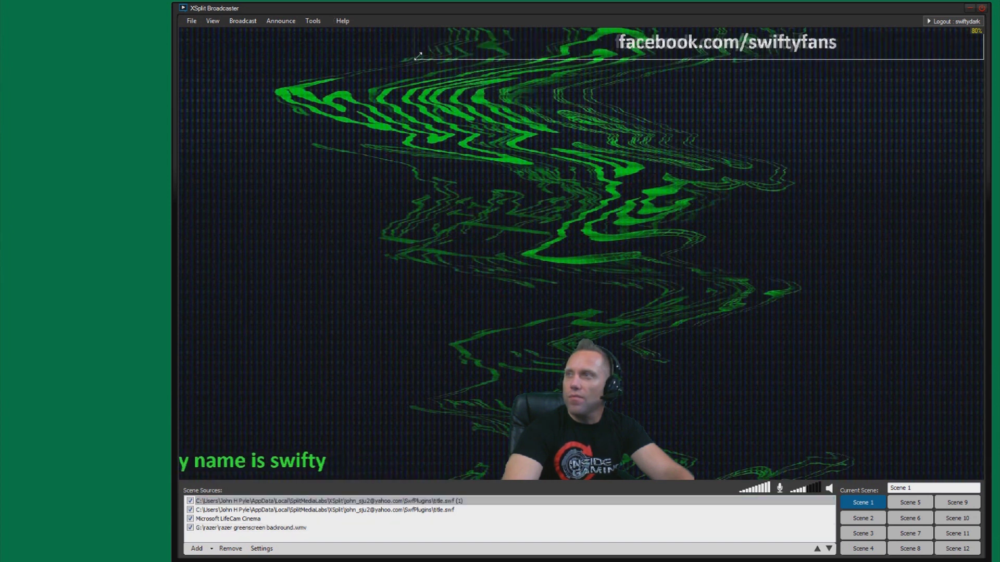
left_click(339, 213)
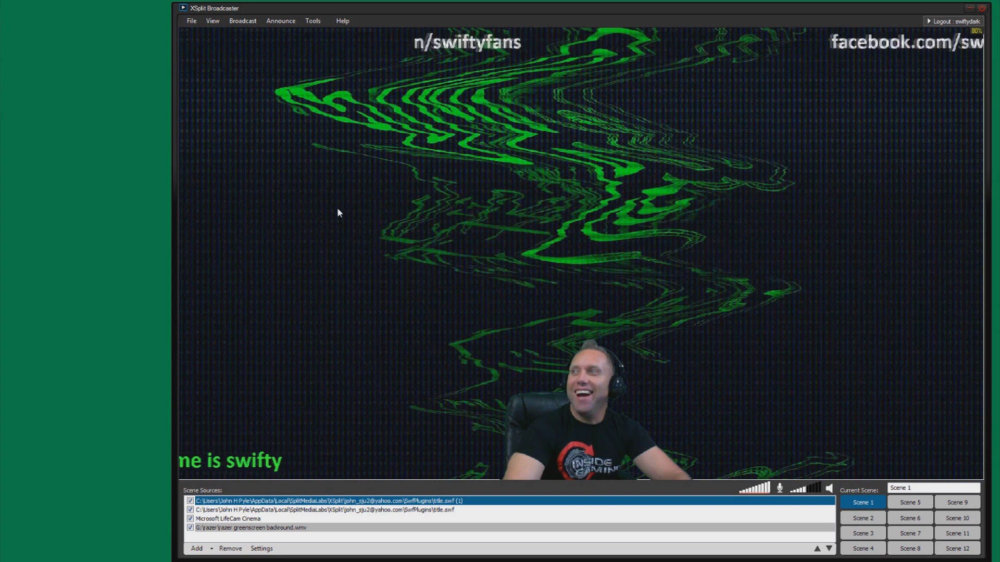
Set the scrolling speed of the "facebook.com/swiftyfans" title to Slow.
right_click(511, 49)
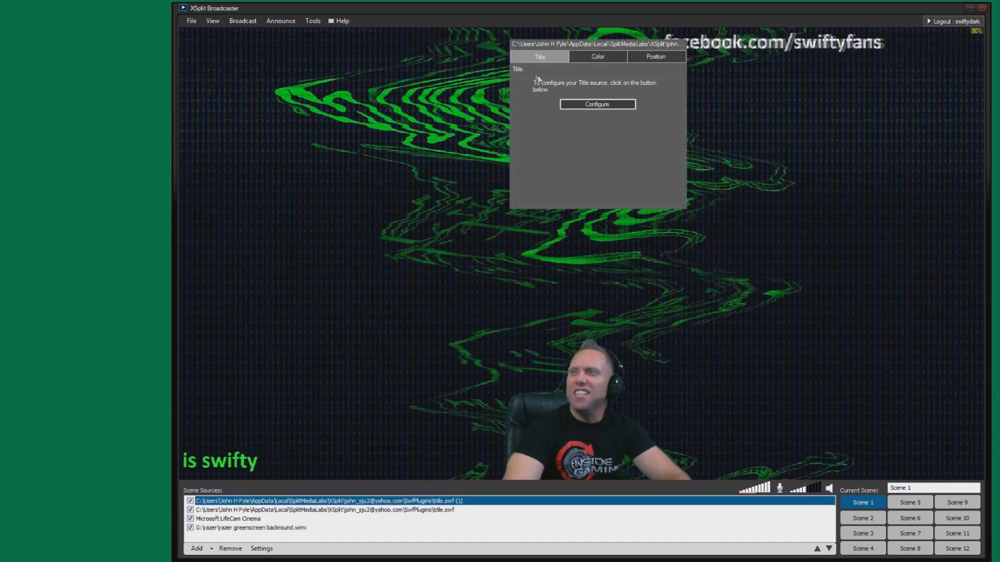
left_click(584, 106)
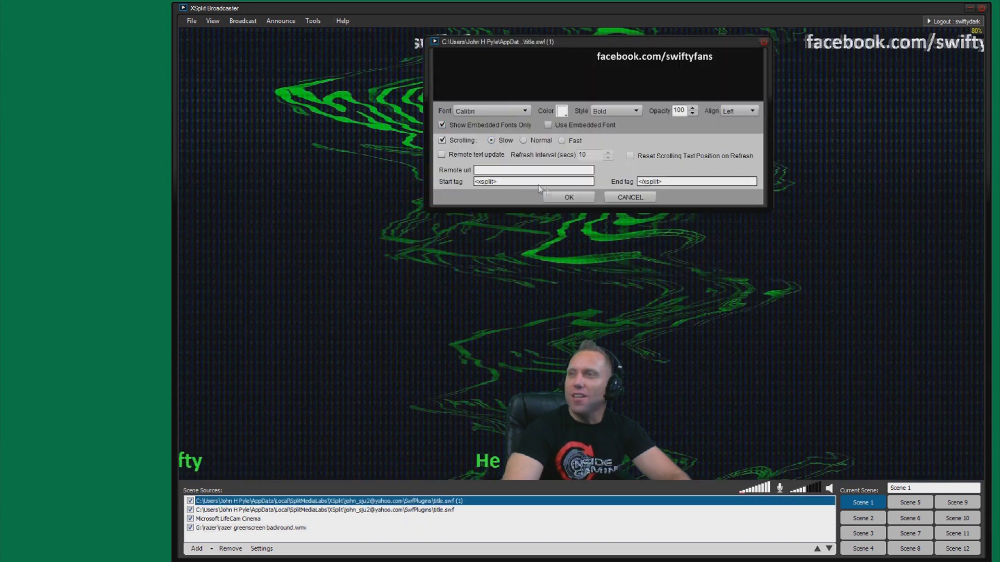
left_click(552, 197)
left_click(464, 196)
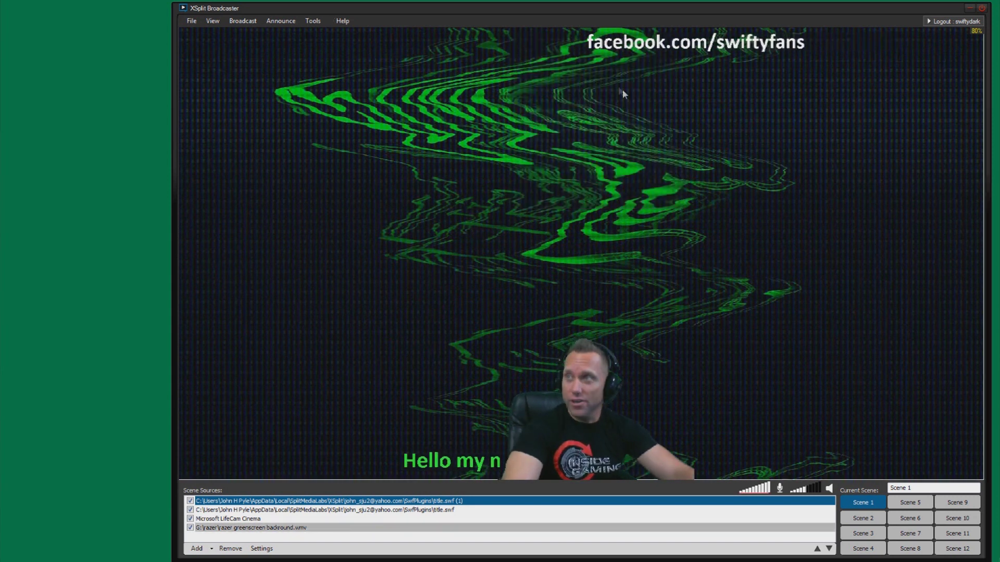
Enlarge the "facebook.com/swiftyfans" title and tilt it in 3D in the middle of the scene.
left_click(437, 54)
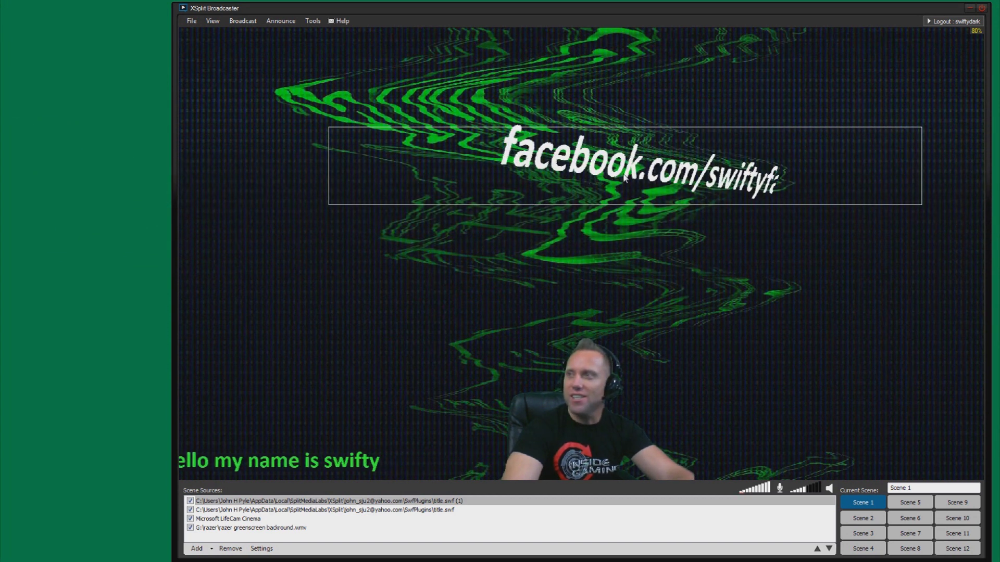
left_click_drag(629, 183, 528, 367)
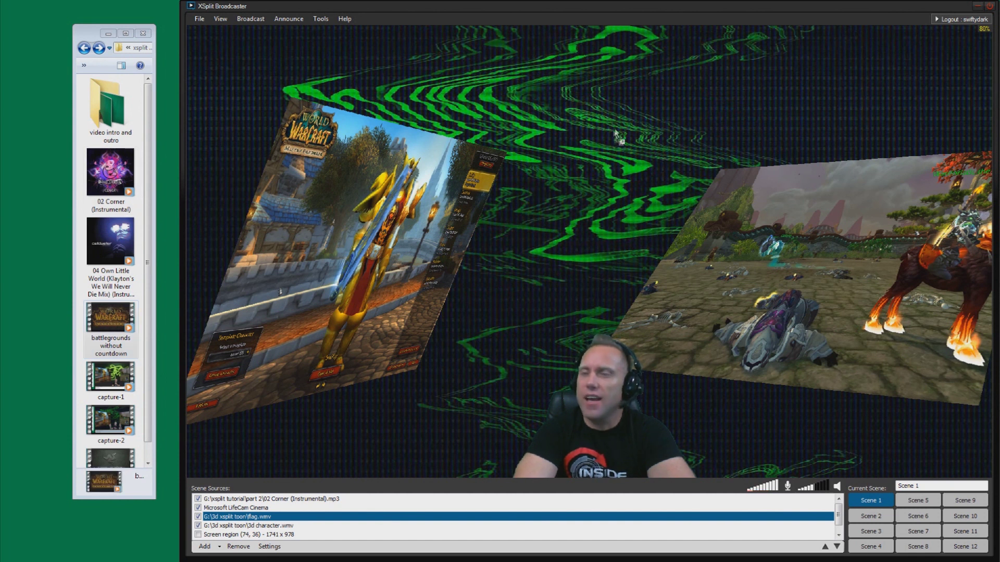
Add the video "battlegrounds without countdown.wmv" from the folder to the scene and fit it between the two tilted videos.
left_click_drag(616, 127, 618, 134)
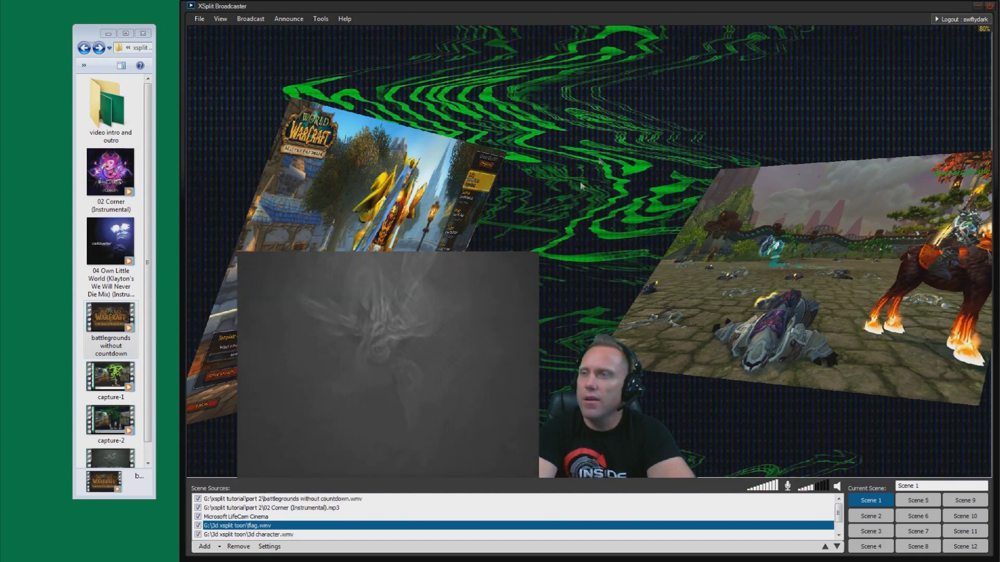
left_click_drag(480, 336, 640, 152)
left_click_drag(758, 280, 656, 220)
Turn off Keep aspect ratio for the "battlegrounds without countdown.wmv" source and adjust it freely in the scene.
right_click(664, 203)
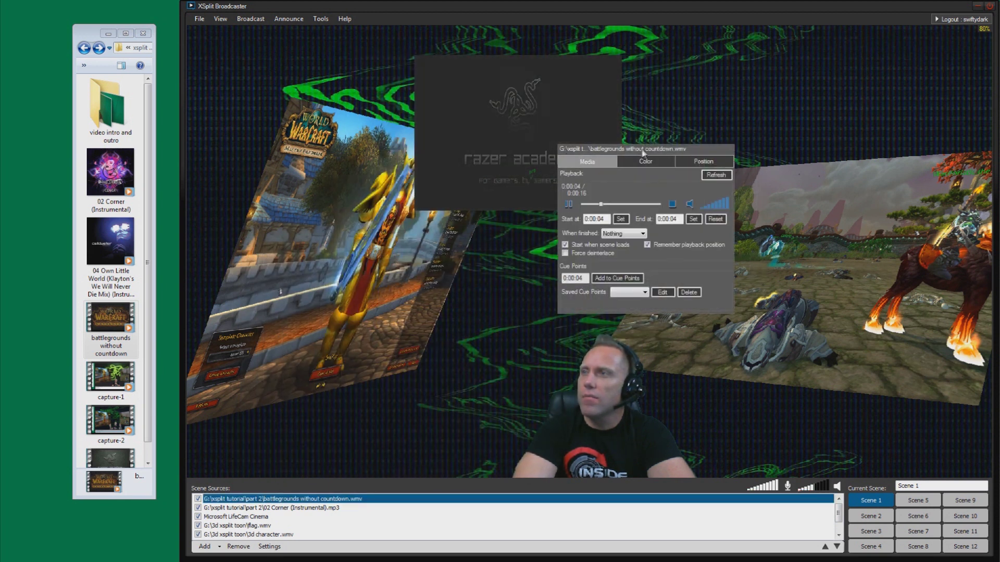
left_click(575, 211)
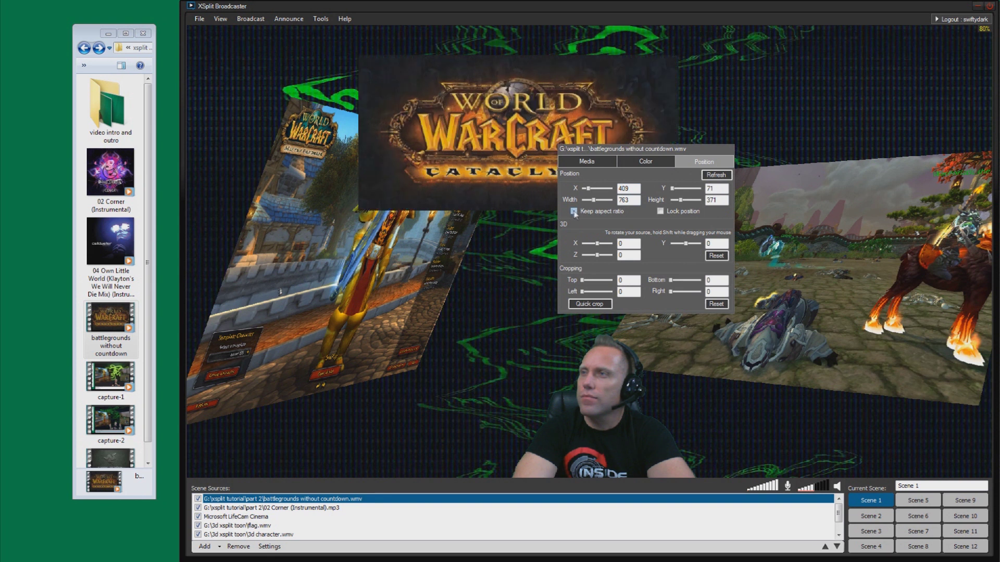
left_click(519, 176)
left_click_drag(557, 163, 636, 274)
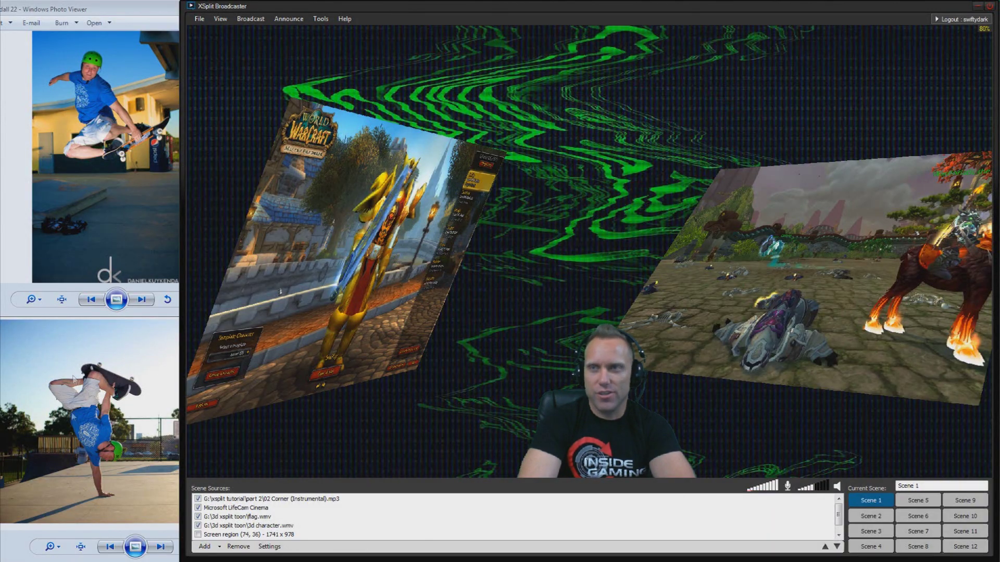
left_click(229, 198)
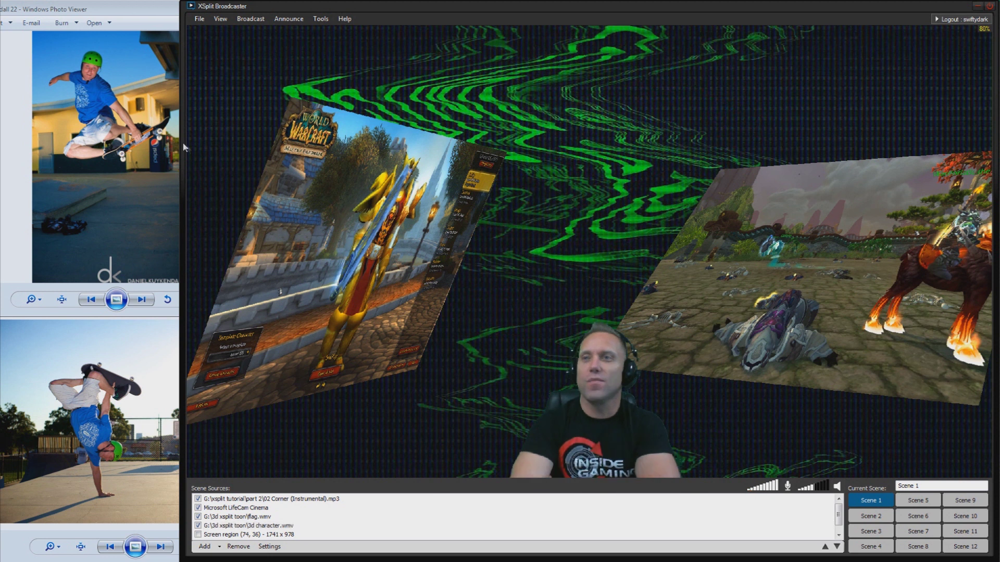
left_click(241, 444)
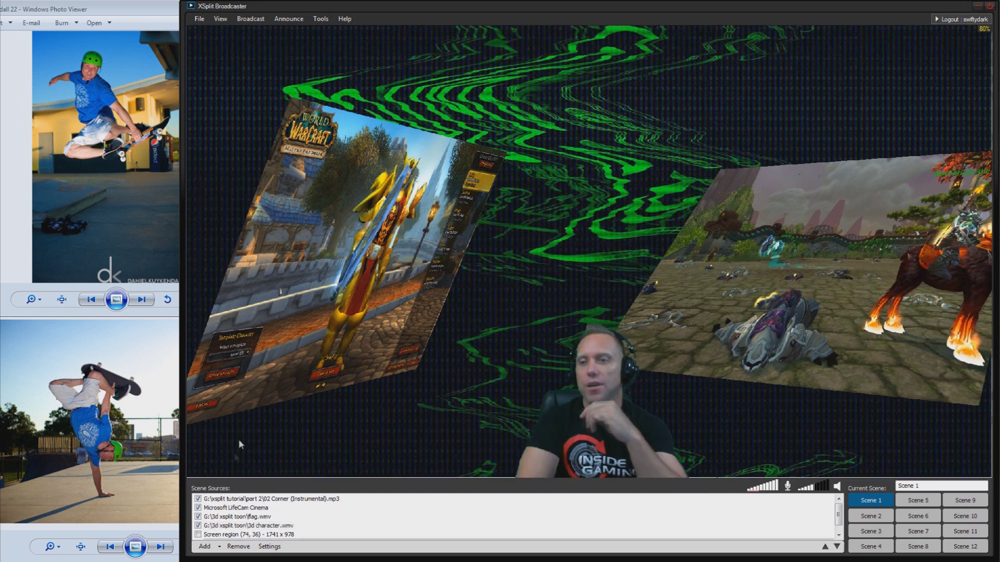
Set the scene resolution to 1280 x 720 - 720p HDTV (video) (16:9), keeping the window beside the open photos.
left_click(248, 21)
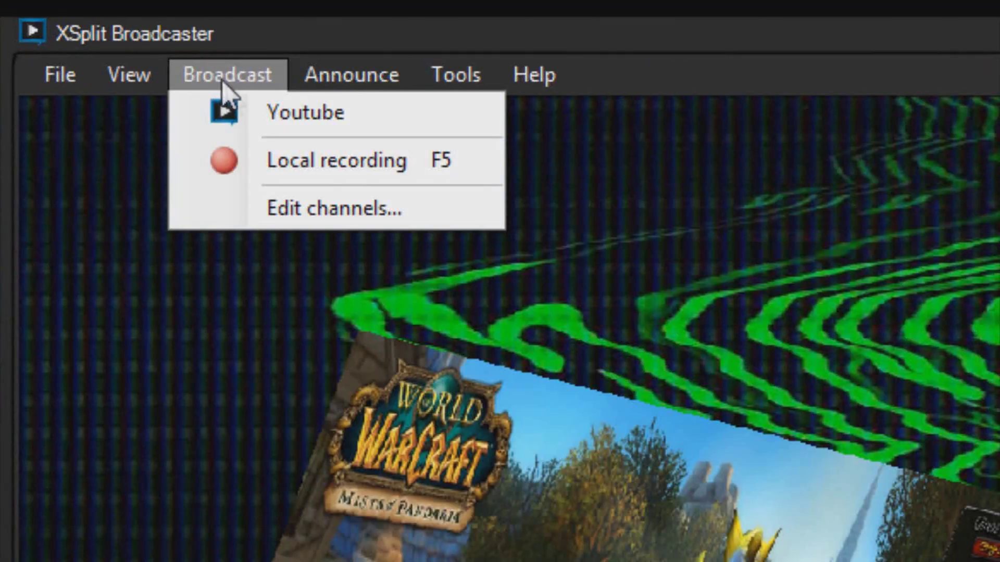
mouse_move(131, 84)
mouse_move(196, 123)
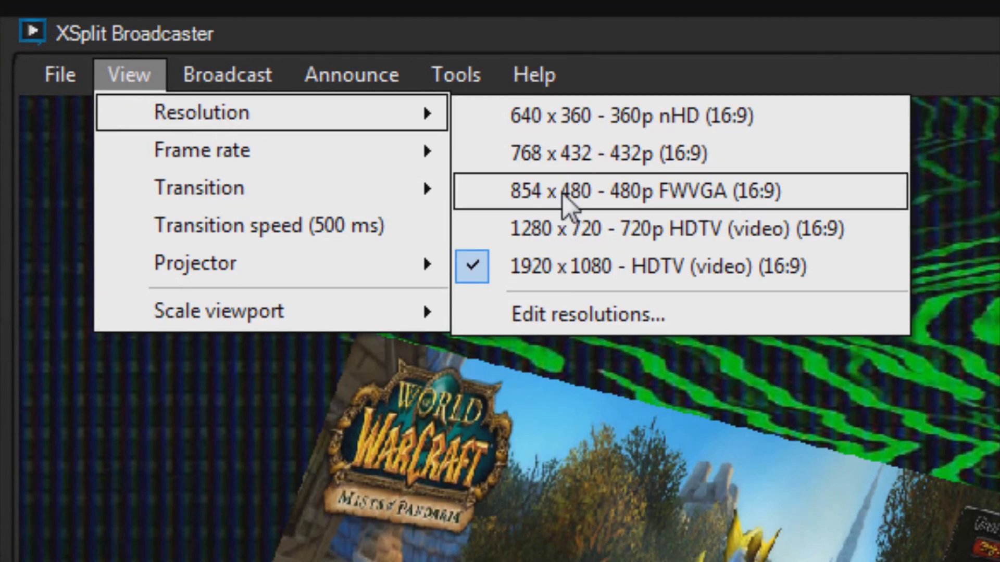
left_click(569, 228)
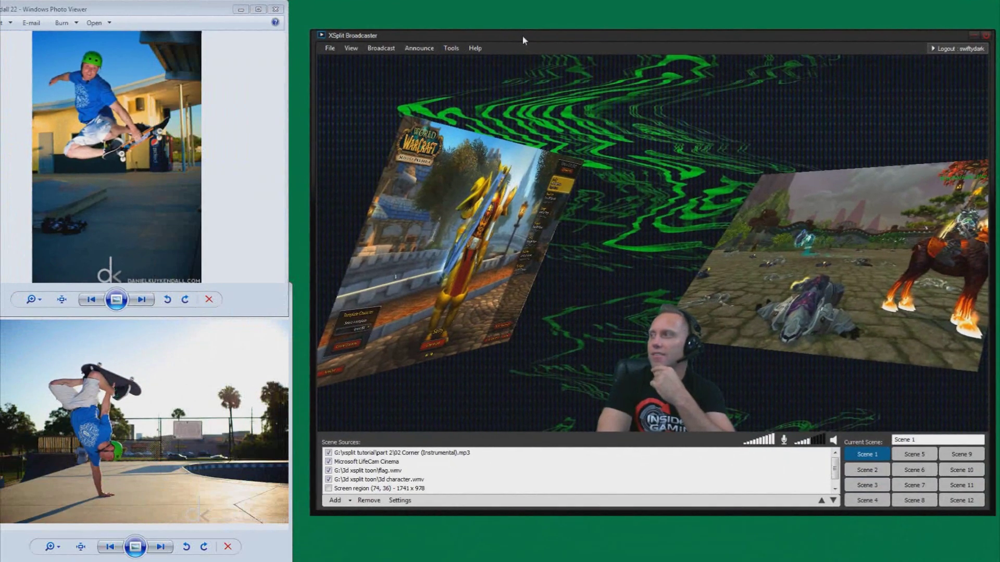
left_click_drag(523, 35, 518, 32)
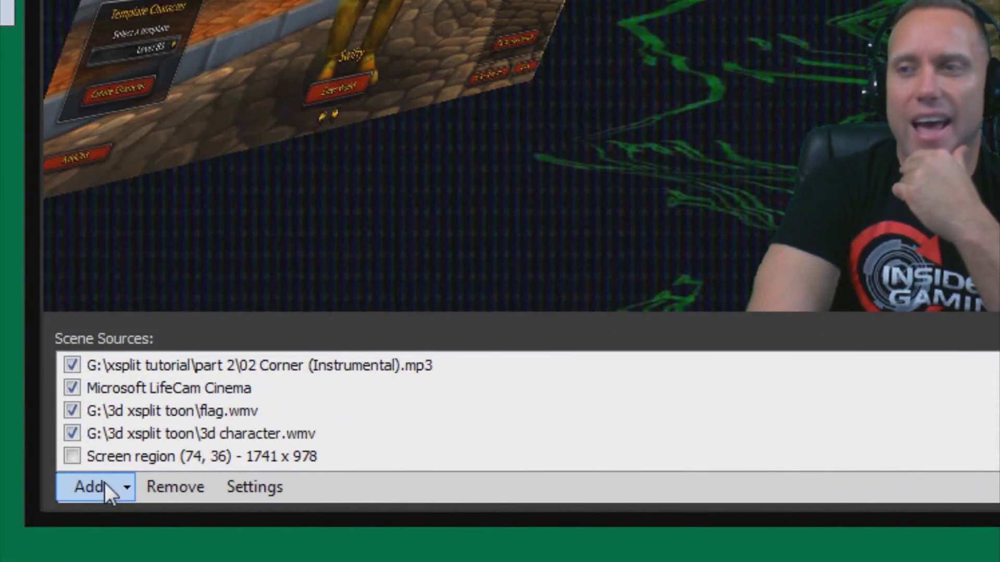
Add a screen region source of about 301 x 314 pixels around the jumping skateboarder in the upper photo.
left_click(106, 484)
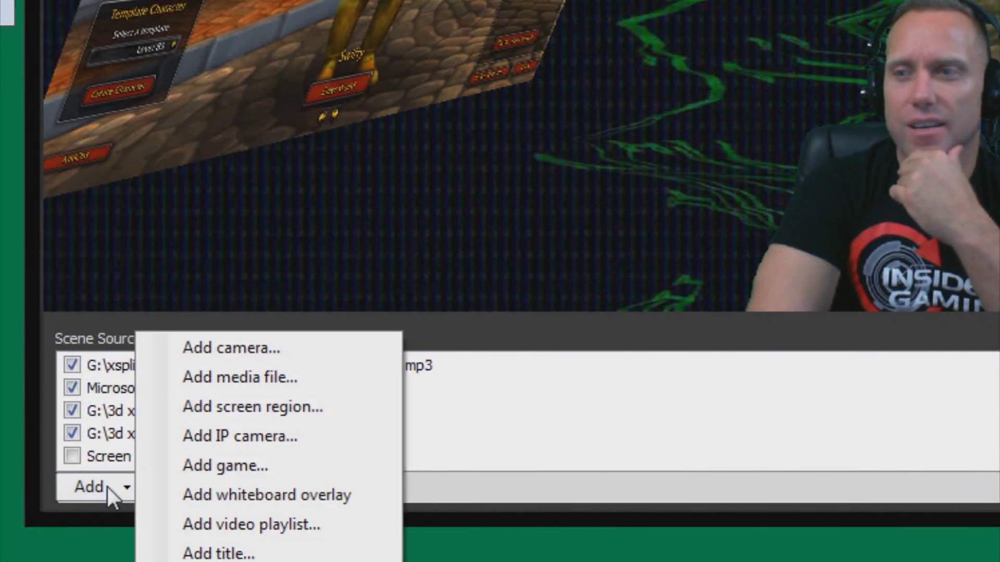
left_click(244, 406)
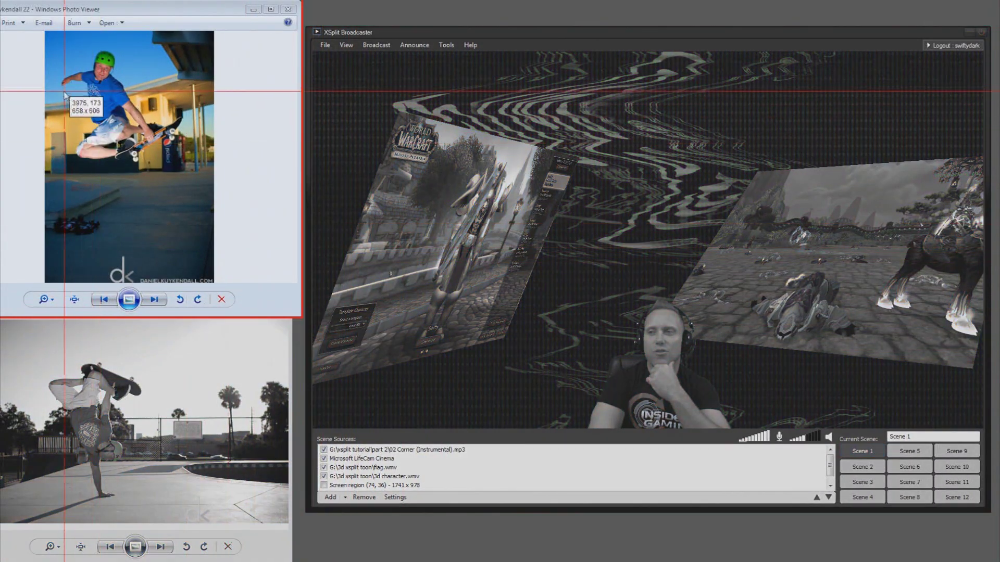
left_click_drag(46, 31, 193, 179)
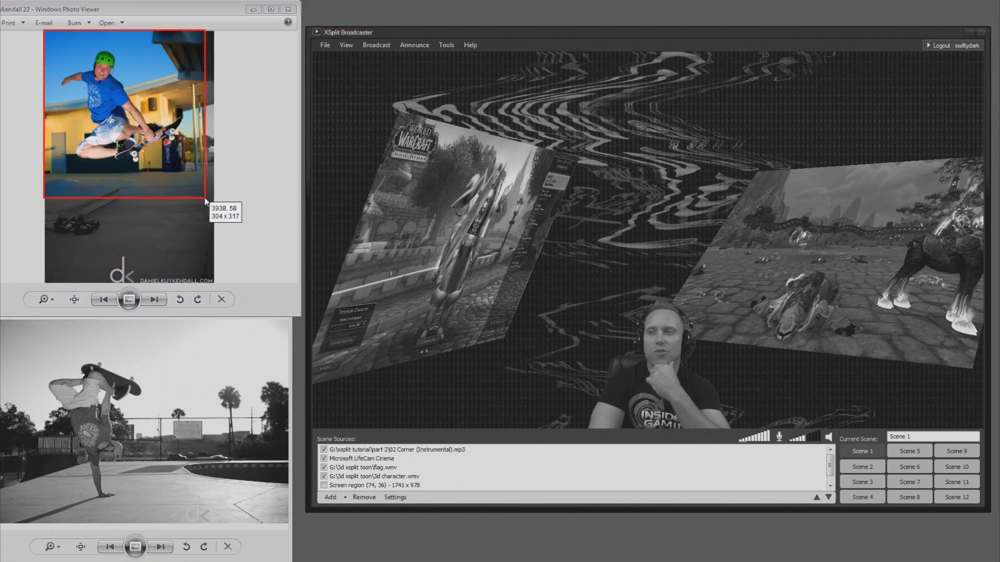
left_click_drag(203, 197, 204, 197)
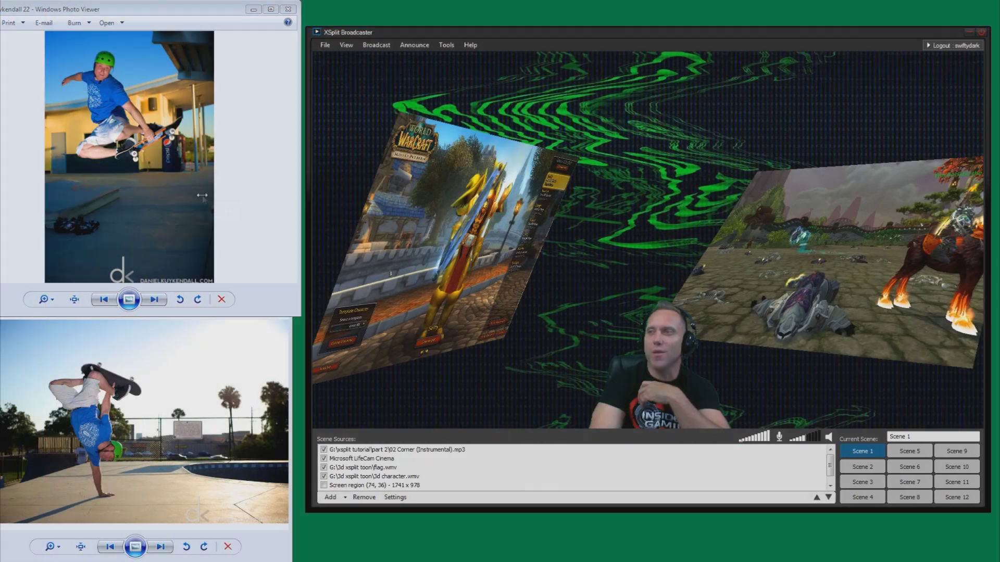
Shrink the jumping skateboarder screen region and place it in the scene's upper-right corner.
left_click_drag(798, 292, 775, 165)
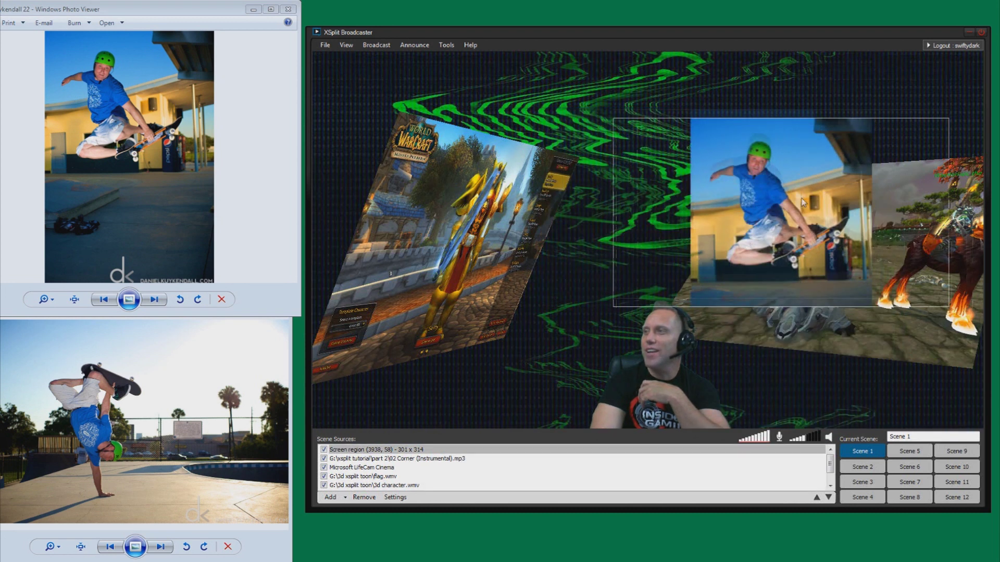
left_click_drag(614, 288, 803, 224)
left_click_drag(874, 185, 910, 134)
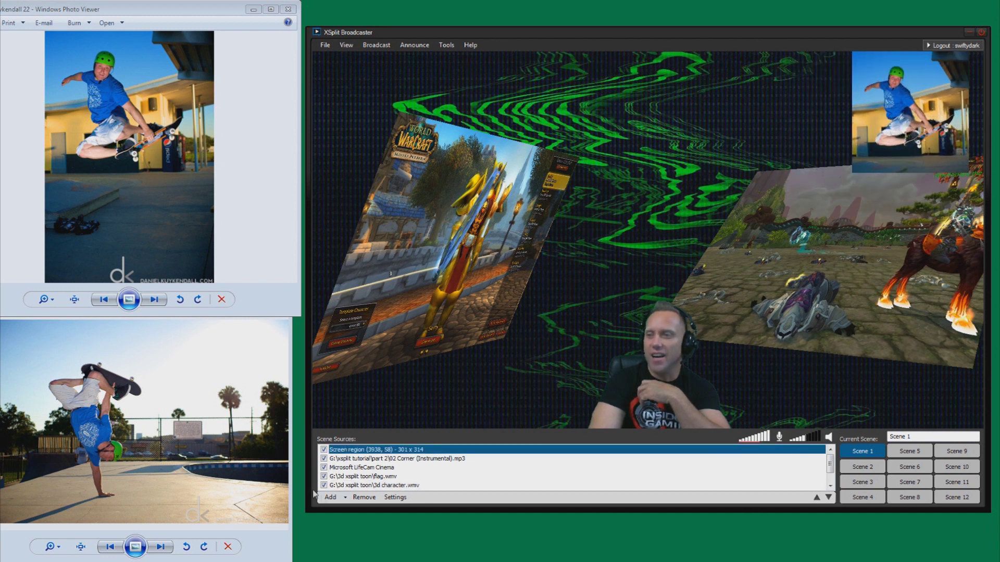
Add a second screen region source around the handstand skateboarder in the lower photo and adjust its placement in the scene.
left_click(334, 497)
left_click(388, 465)
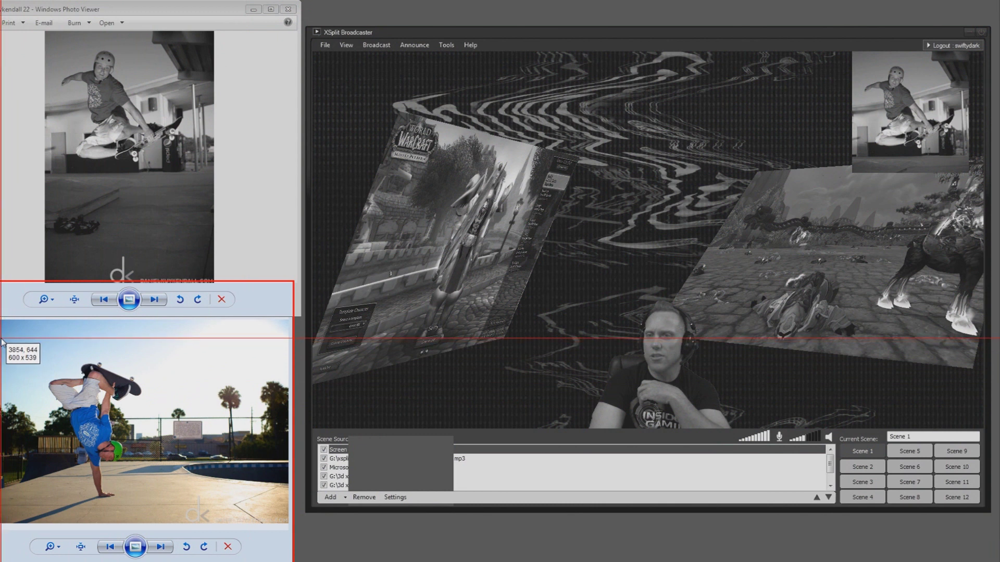
left_click_drag(3, 338, 203, 518)
left_click_drag(631, 266, 462, 358)
left_click_drag(647, 243, 683, 205)
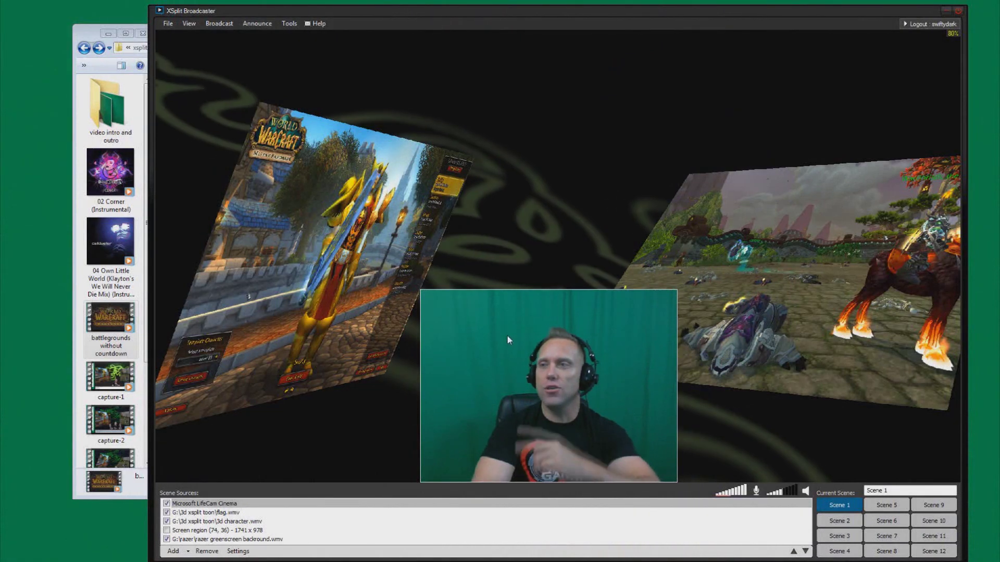
Add a second Microsoft LifeCam Cinema camera source to the scene and remove it again.
left_click(312, 418)
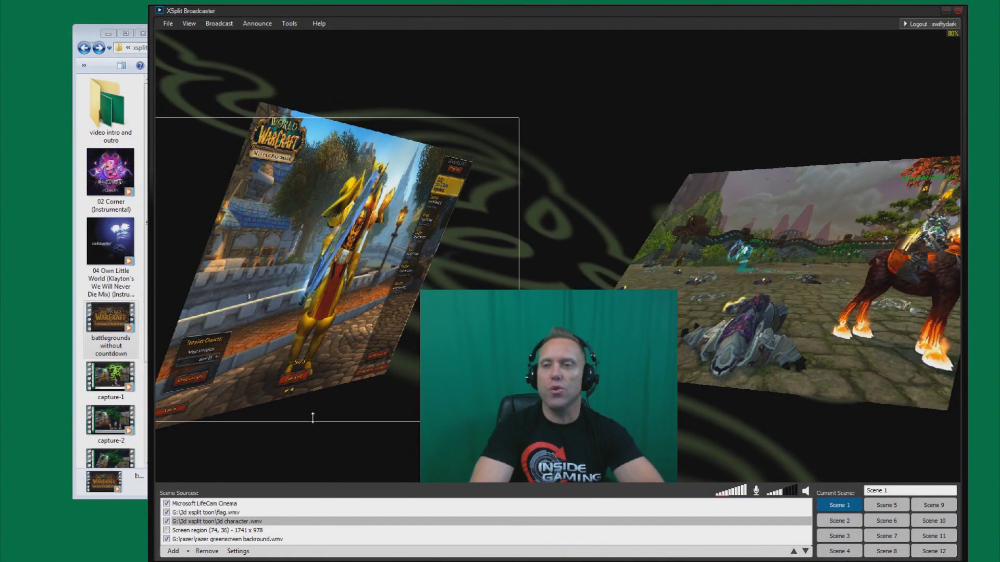
left_click(175, 551)
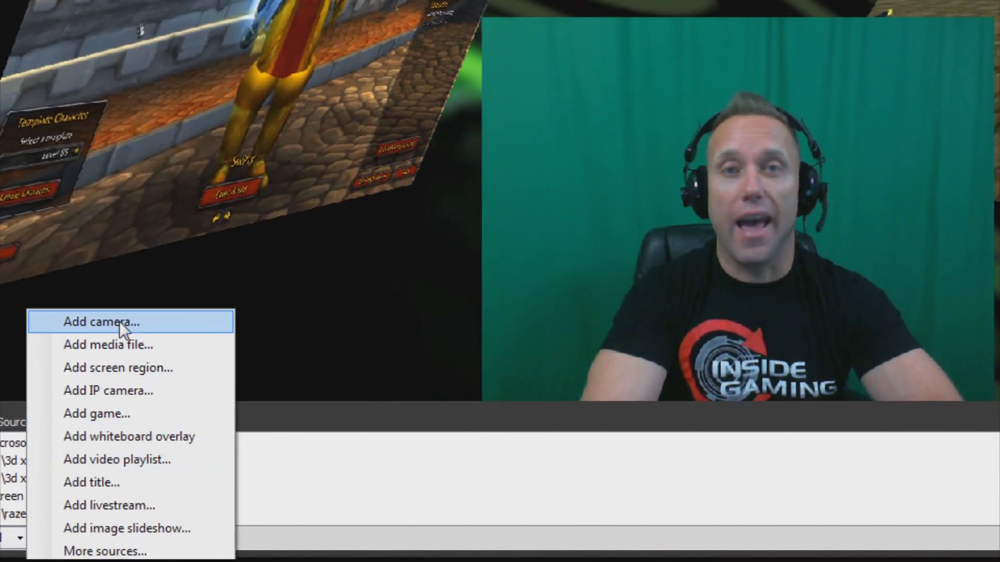
left_click(120, 321)
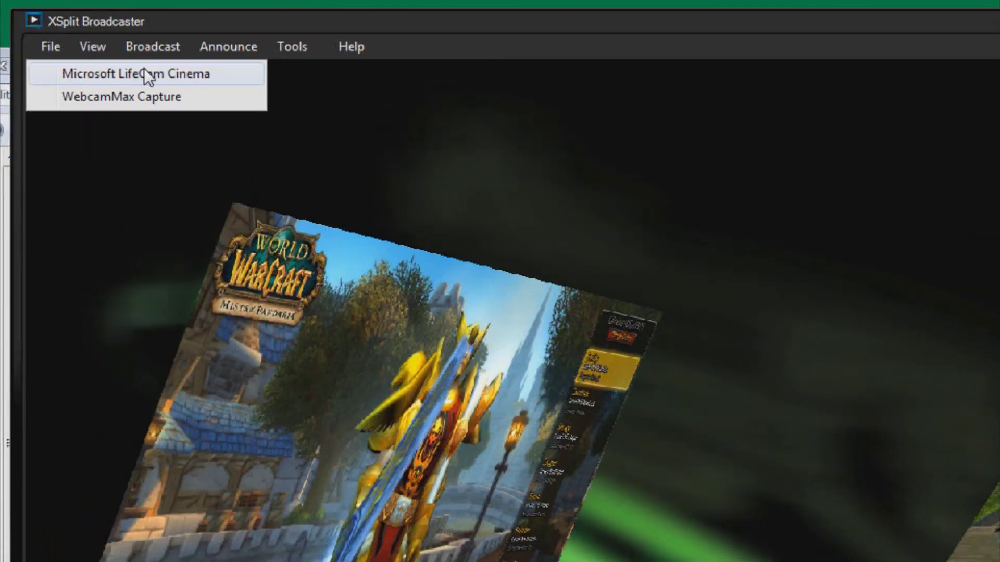
left_click(148, 76)
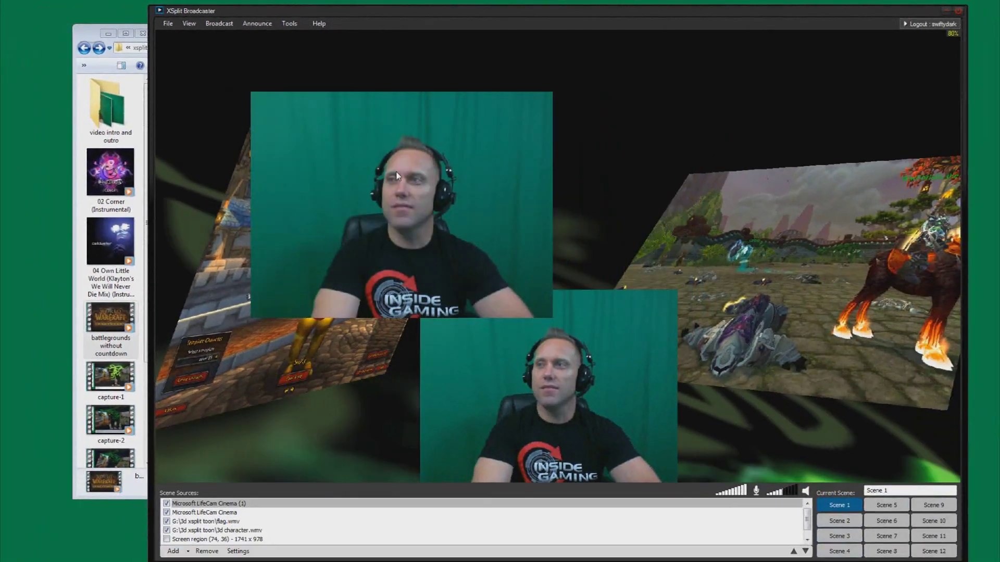
left_click(235, 504)
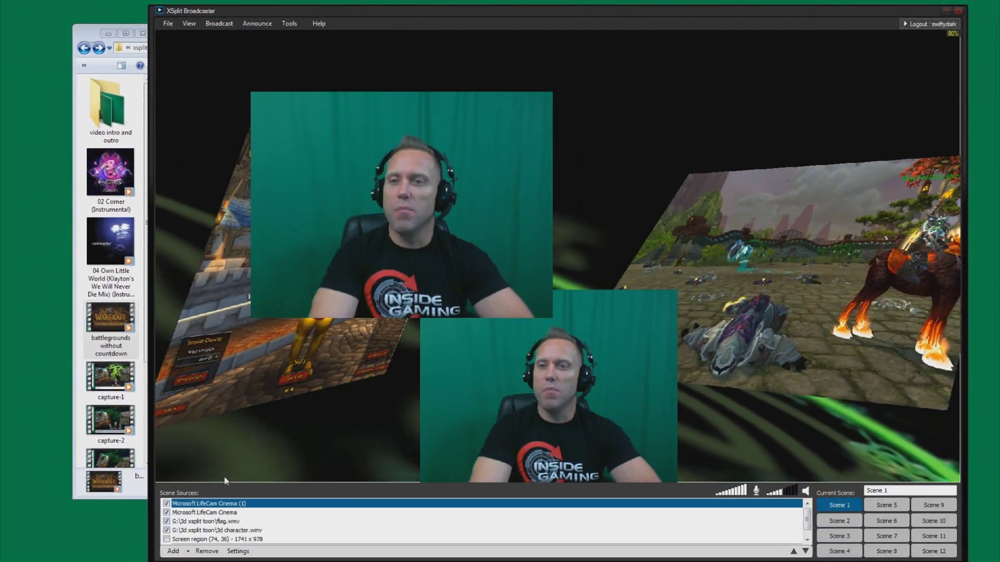
left_click(206, 551)
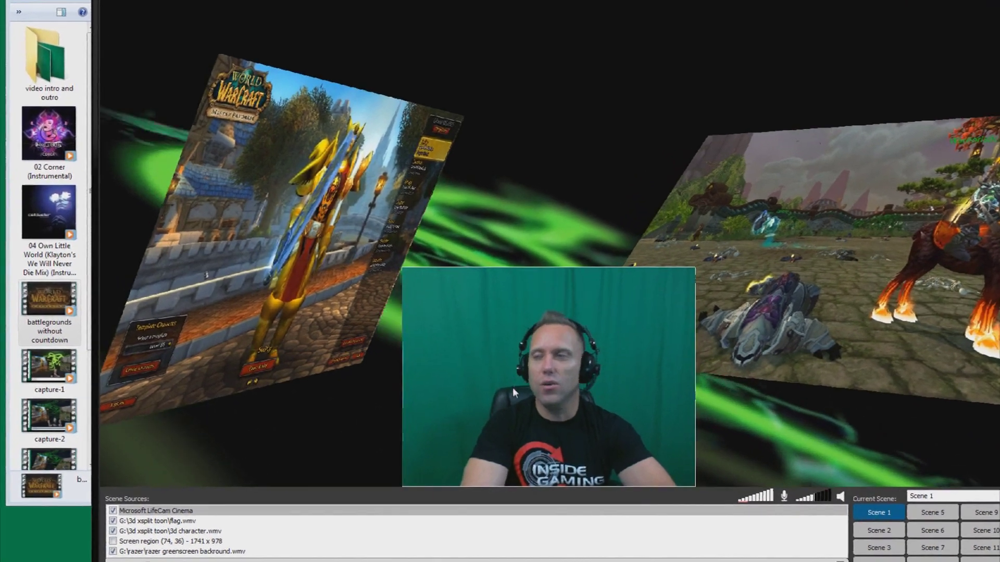
Enable the chroma key in the color settings of the Microsoft LifeCam Cinema source.
right_click(508, 327)
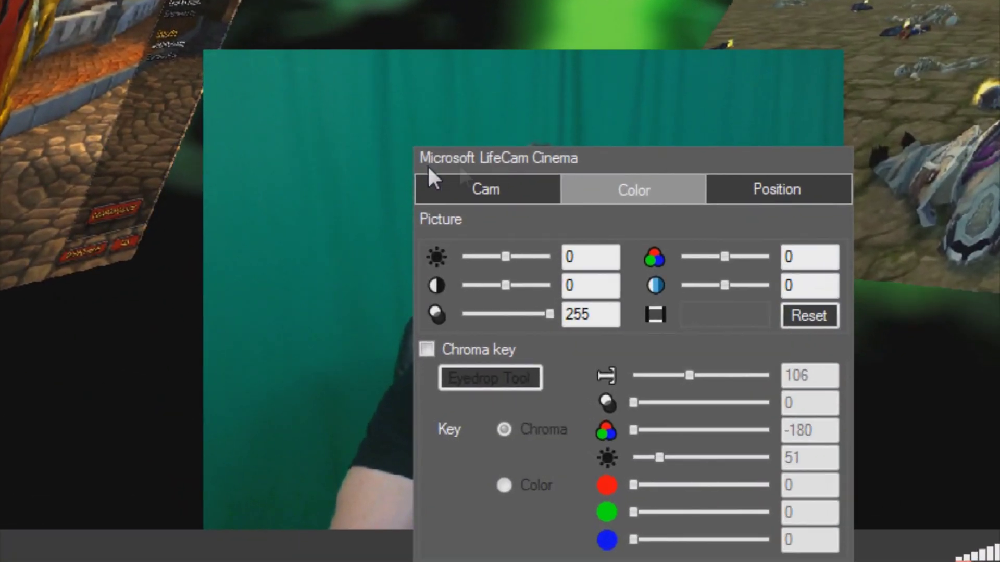
left_click(625, 189)
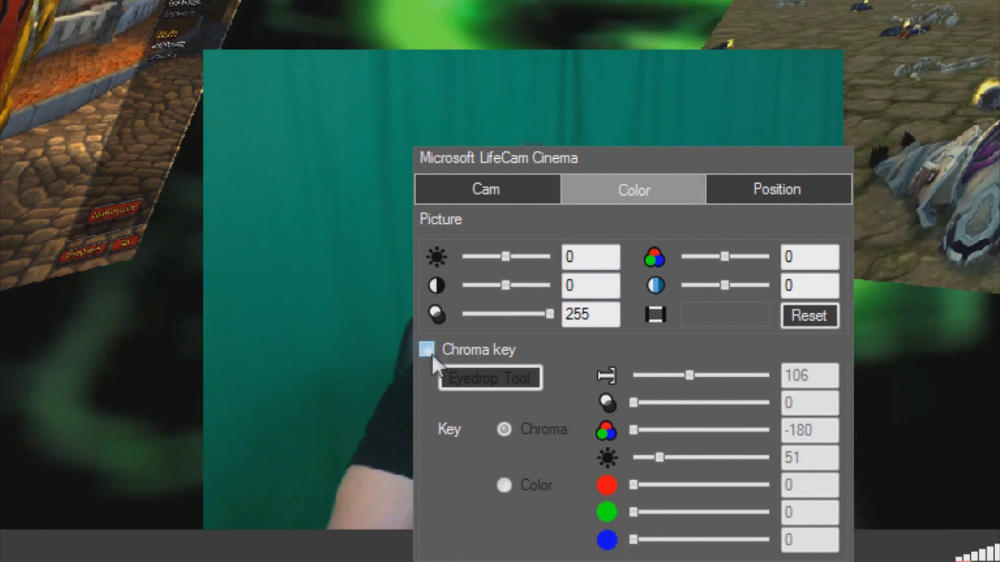
left_click(429, 349)
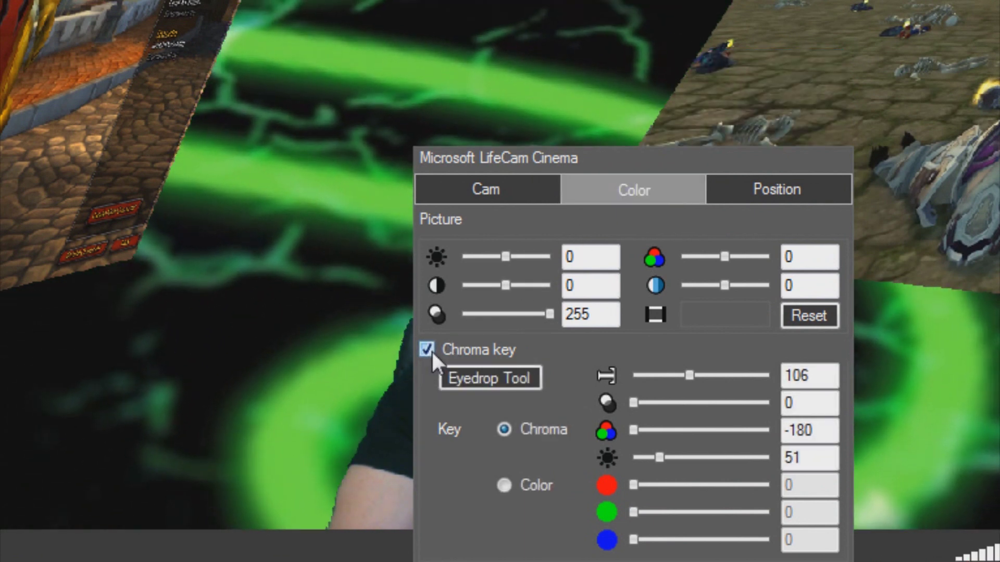
Set the threshold and brightness values of the camera's chroma key to 0.
left_click_drag(688, 375, 630, 376)
left_click(364, 257)
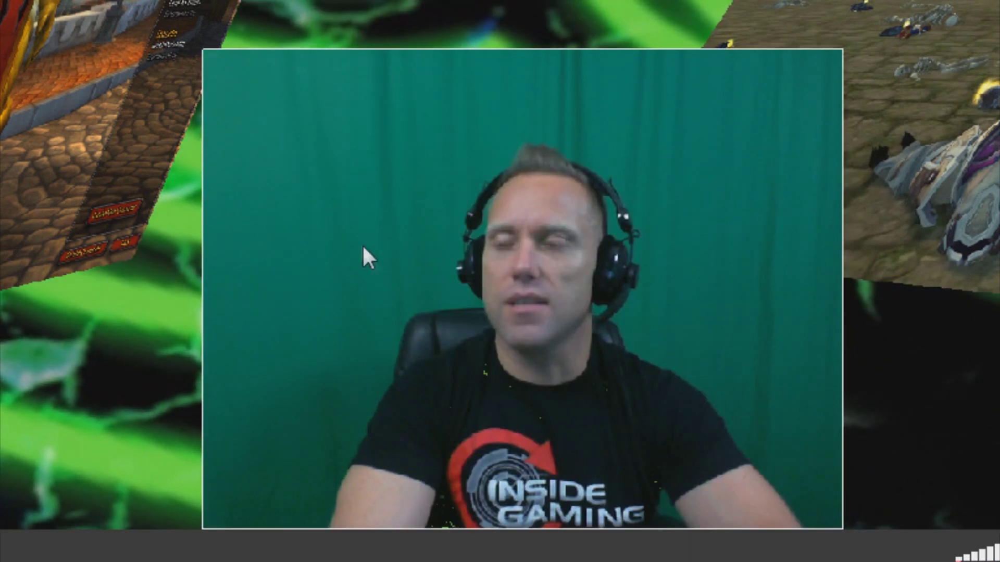
Reopen the Microsoft LifeCam Cinema color settings and sample the green backdrop as the chroma key with the Eyedrop Tool.
left_click(371, 178)
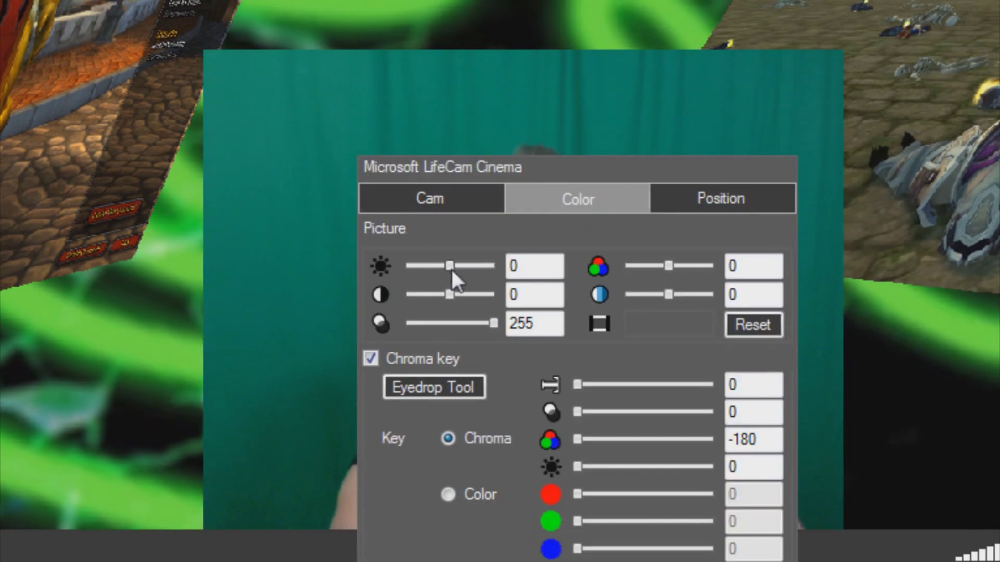
left_click(440, 203)
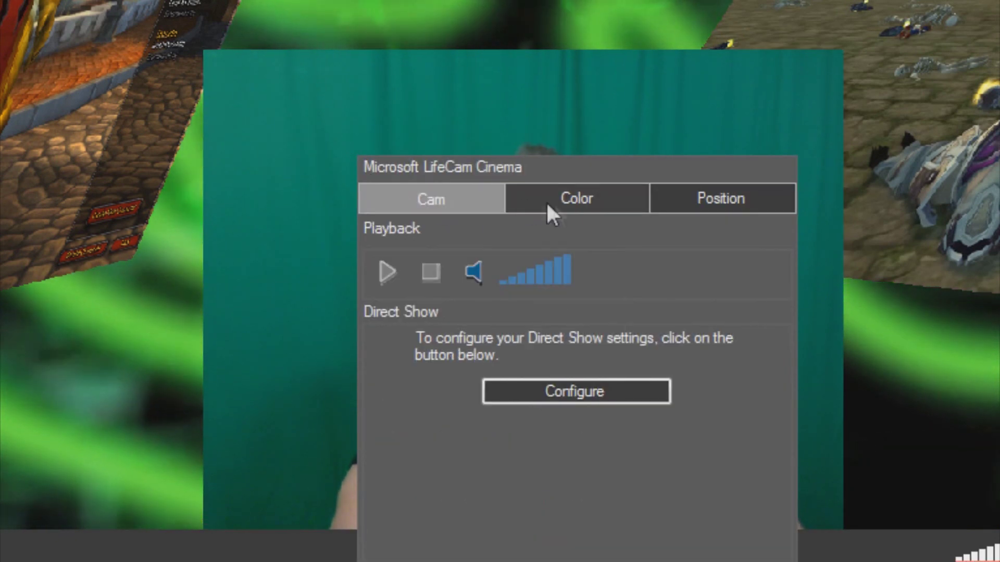
left_click(564, 204)
left_click(724, 204)
left_click(561, 202)
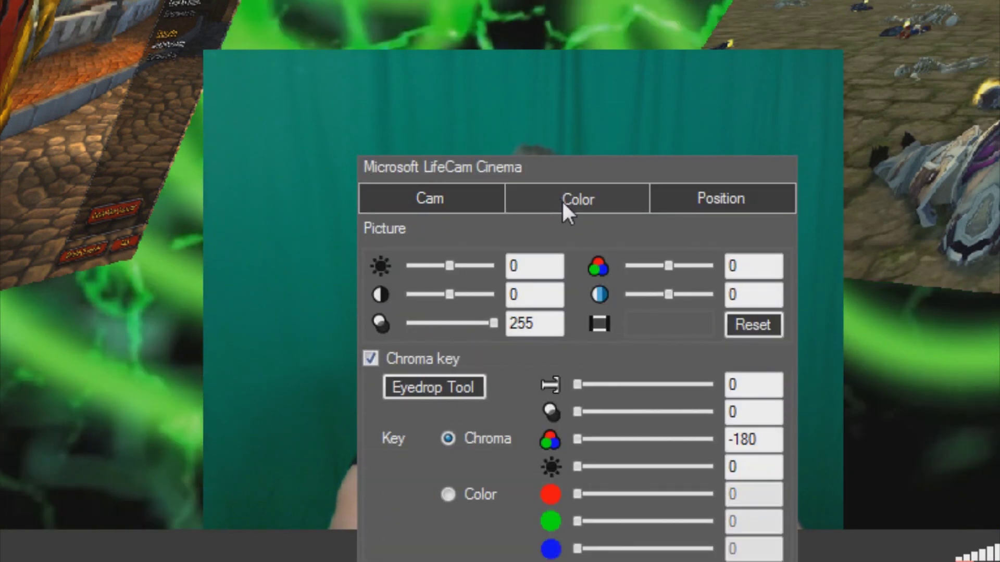
left_click(425, 388)
left_click(426, 388)
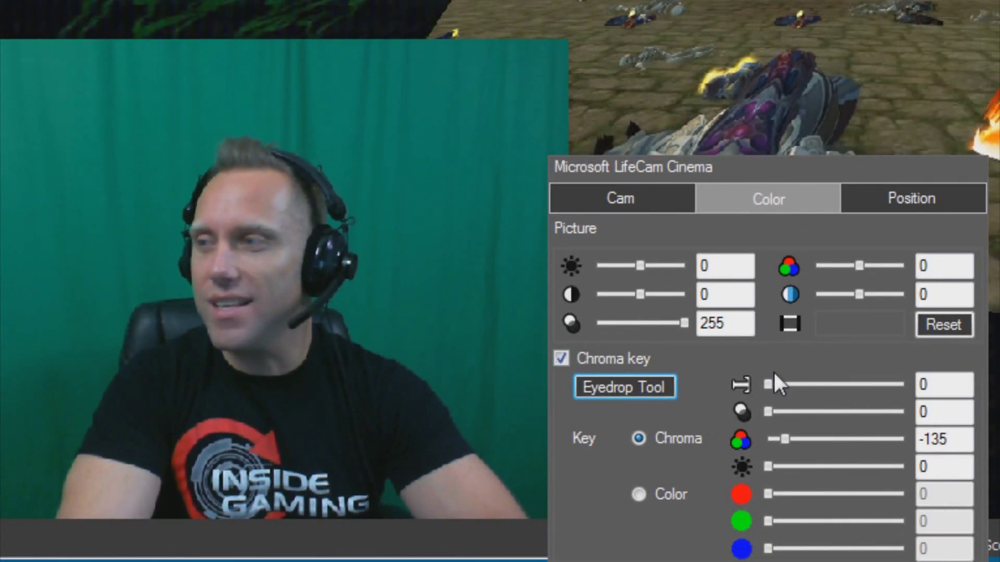
Tune the camera's chroma key to threshold 82, antialiasing 7, hue -145 and brightness 46, and close its settings.
left_click_drag(770, 384, 790, 374)
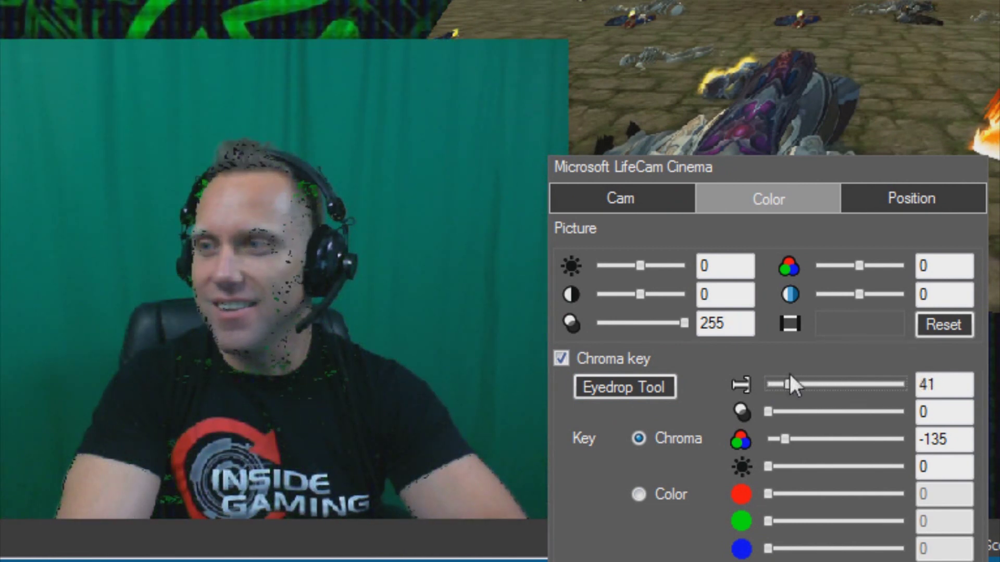
left_click_drag(772, 411, 785, 437)
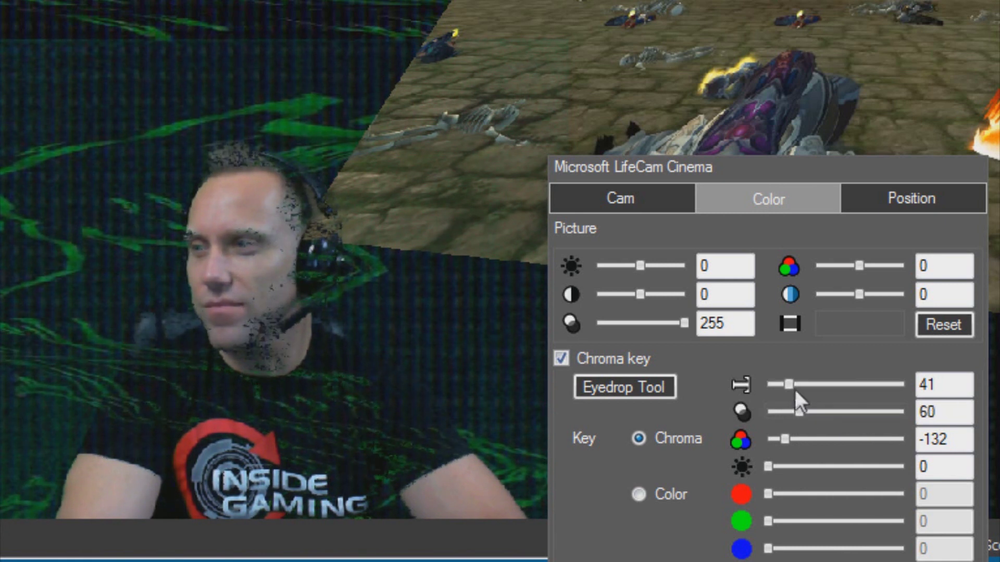
left_click_drag(842, 388, 756, 386)
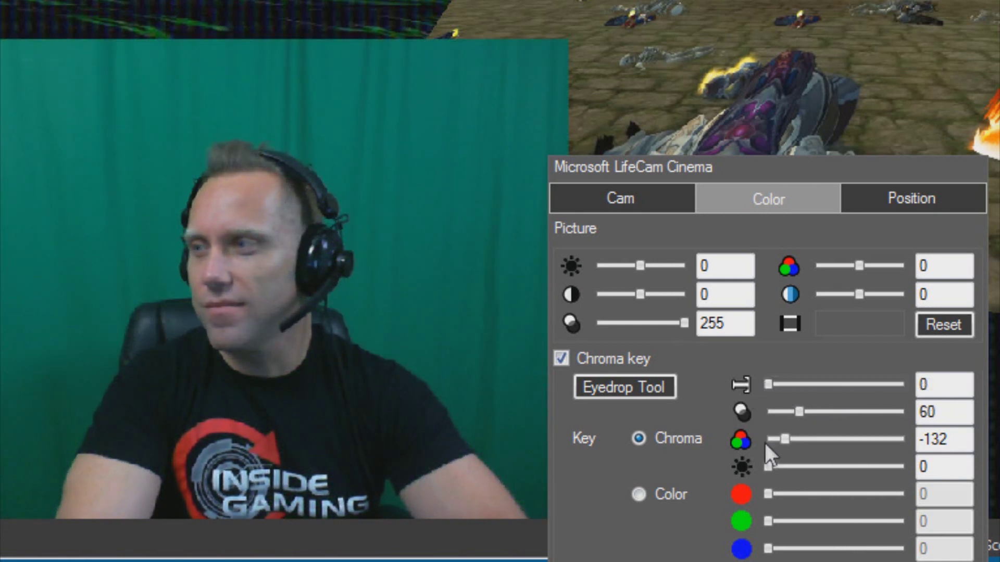
left_click_drag(798, 411, 774, 412)
left_click_drag(768, 385, 780, 433)
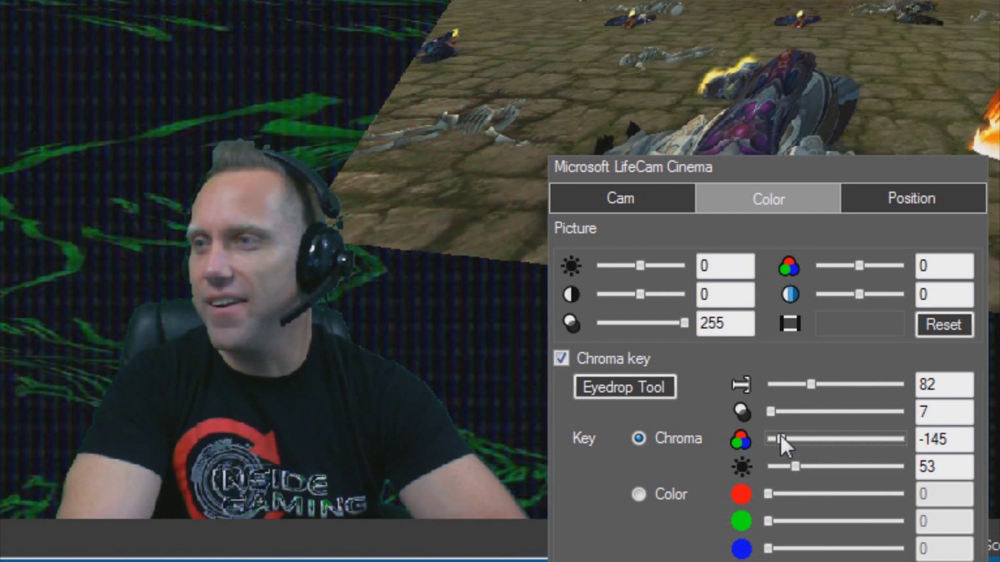
left_click_drag(801, 465, 791, 461)
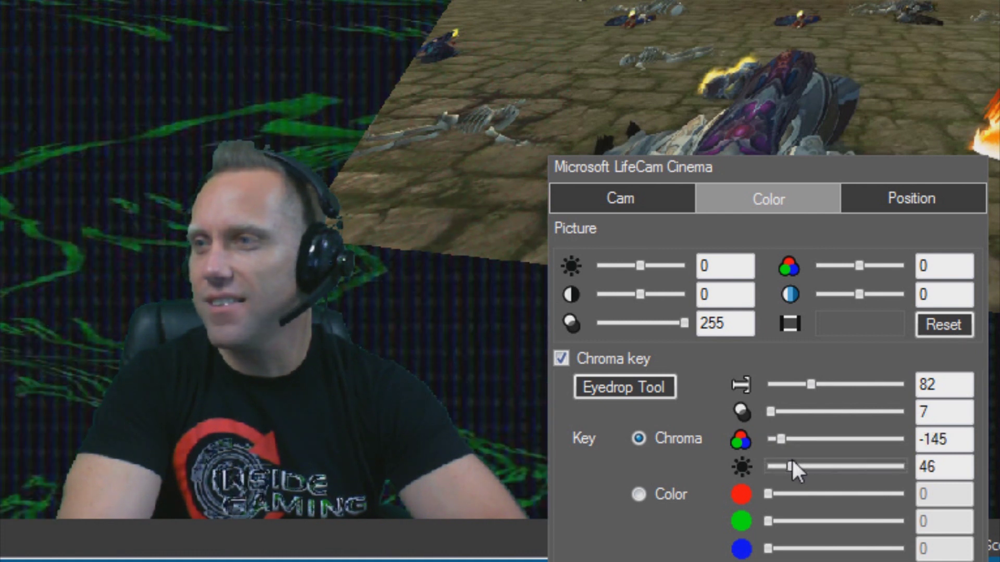
left_click(764, 39)
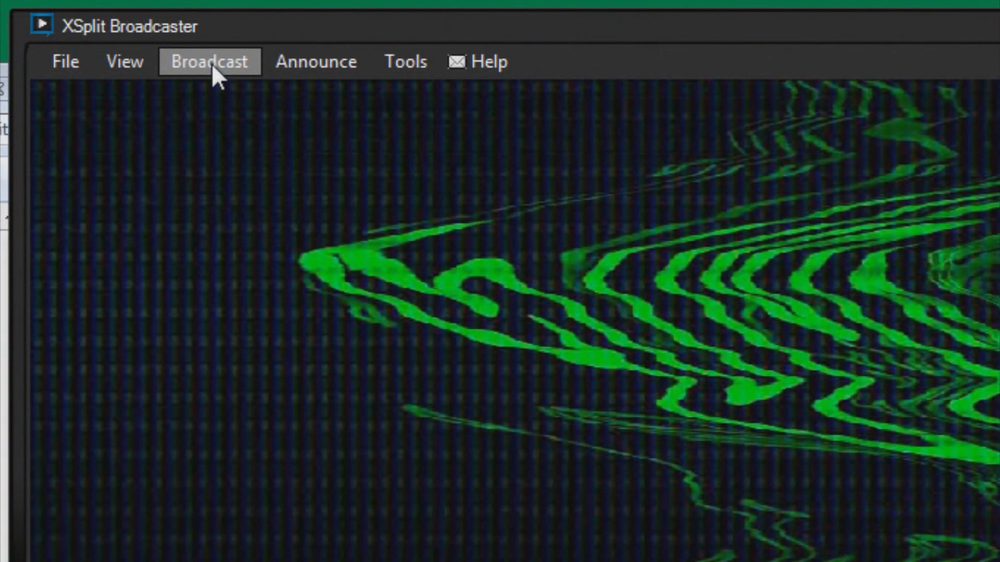
Open the broadcast channel settings and move the dialog clear of the camera image.
left_click(211, 64)
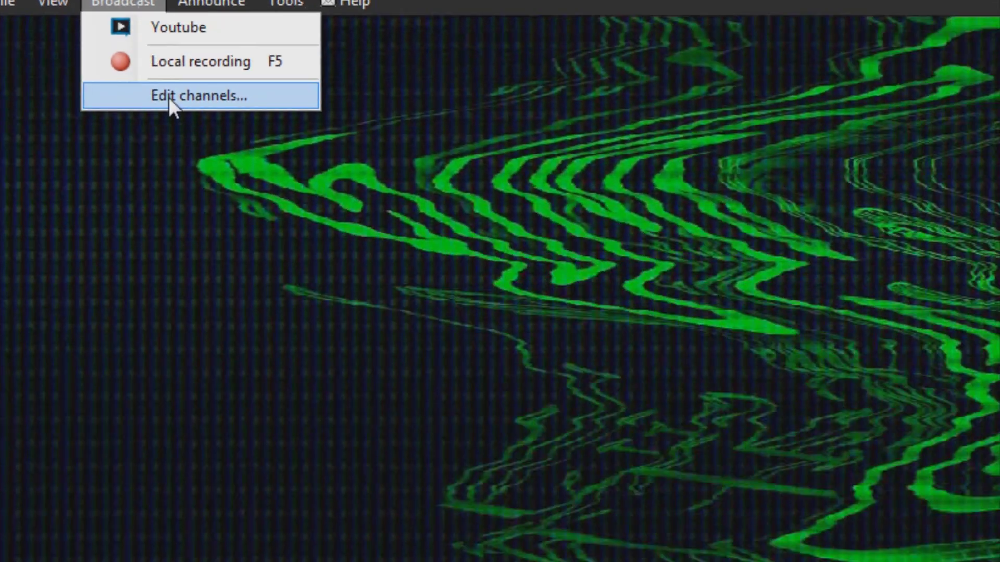
left_click(168, 97)
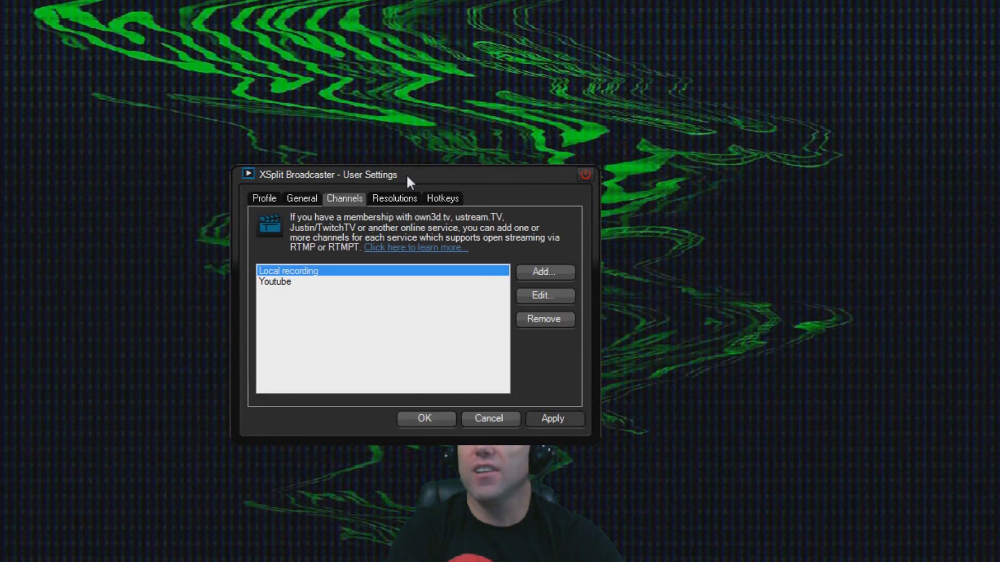
left_click_drag(410, 173, 282, 20)
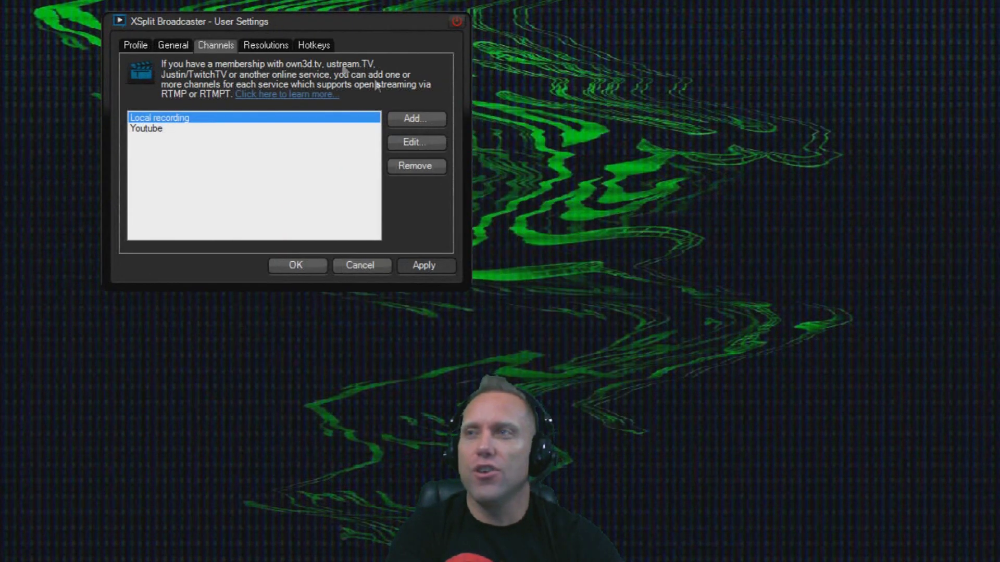
Start adding an Own3D channel and look through its channel and location choices.
left_click(407, 121)
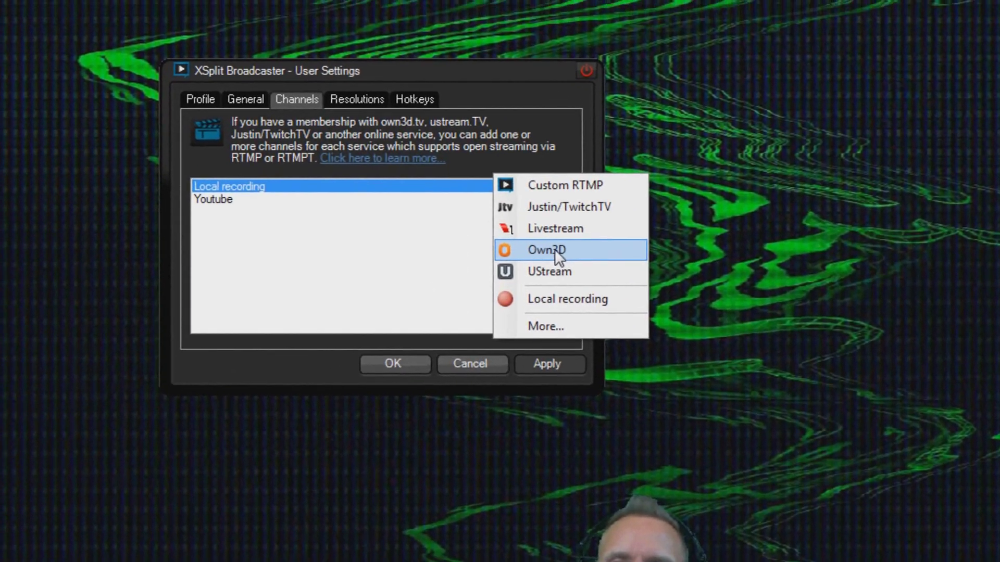
left_click(427, 174)
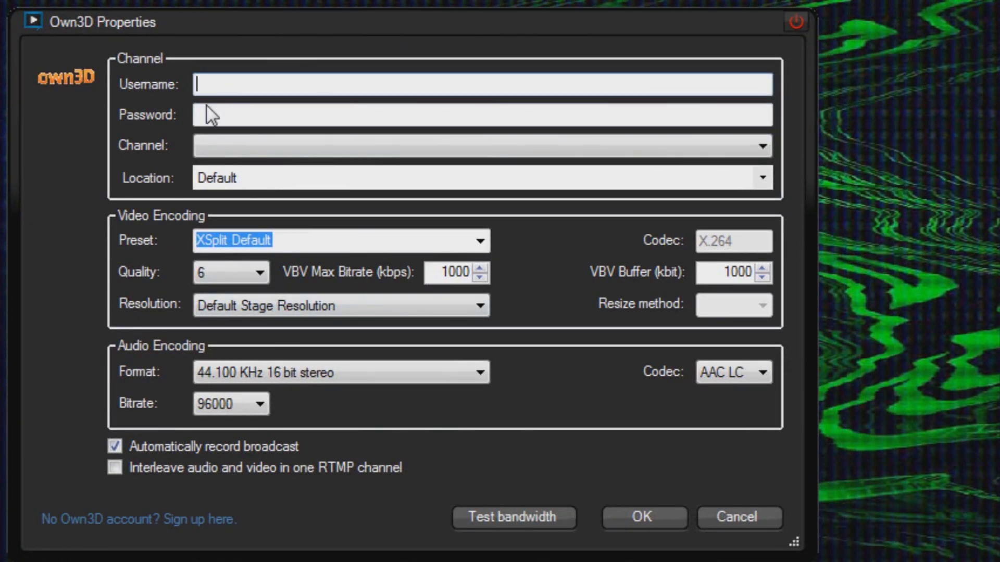
left_click(761, 146)
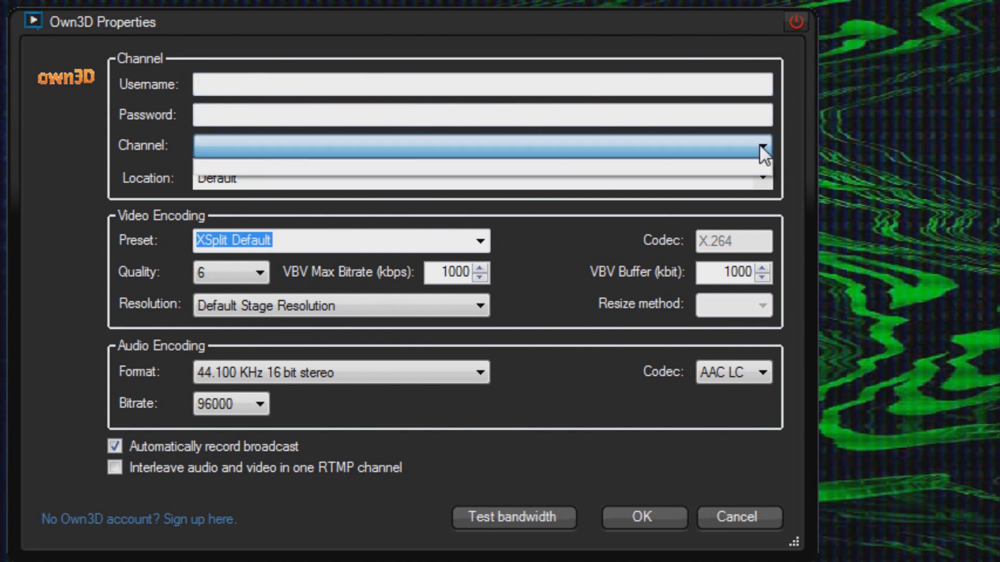
left_click(763, 177)
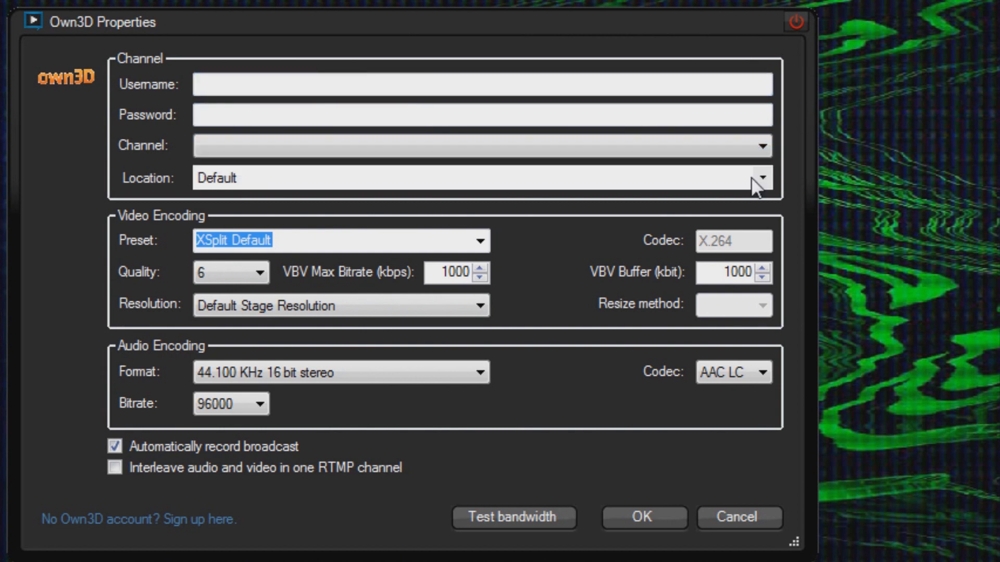
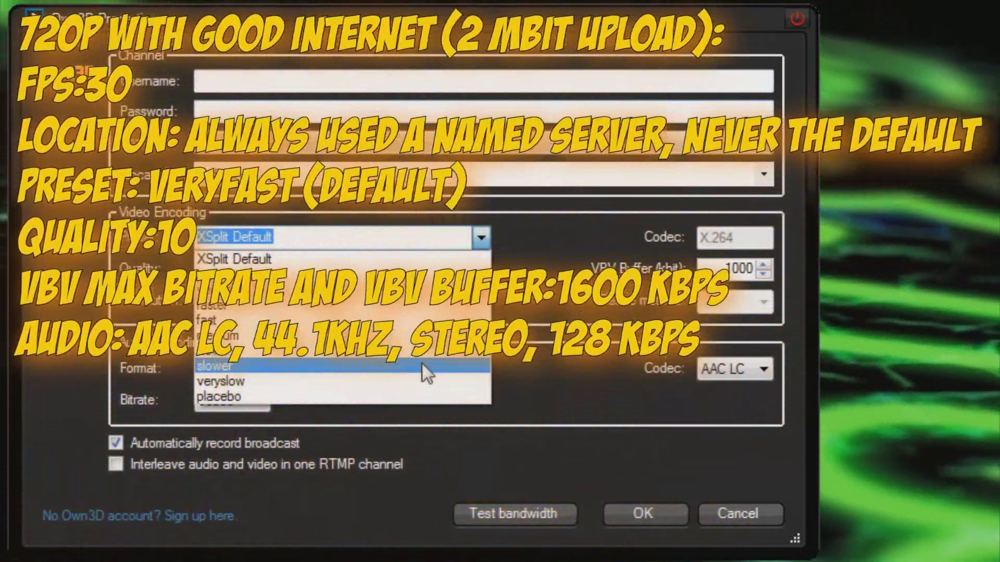
Try the slower and veryfast video encoding presets for the Own3D channel and cancel its properties.
left_click(422, 365)
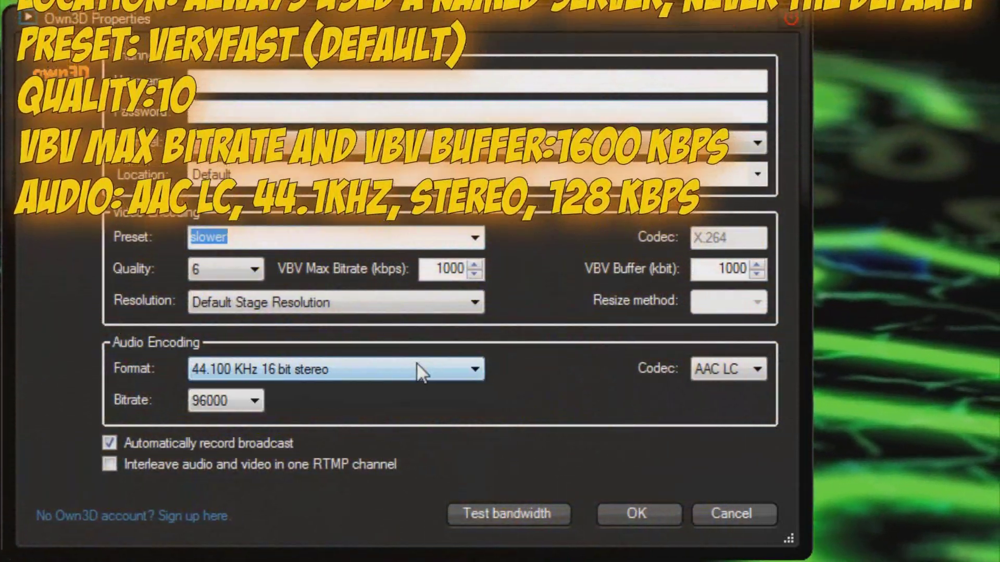
left_click(475, 237)
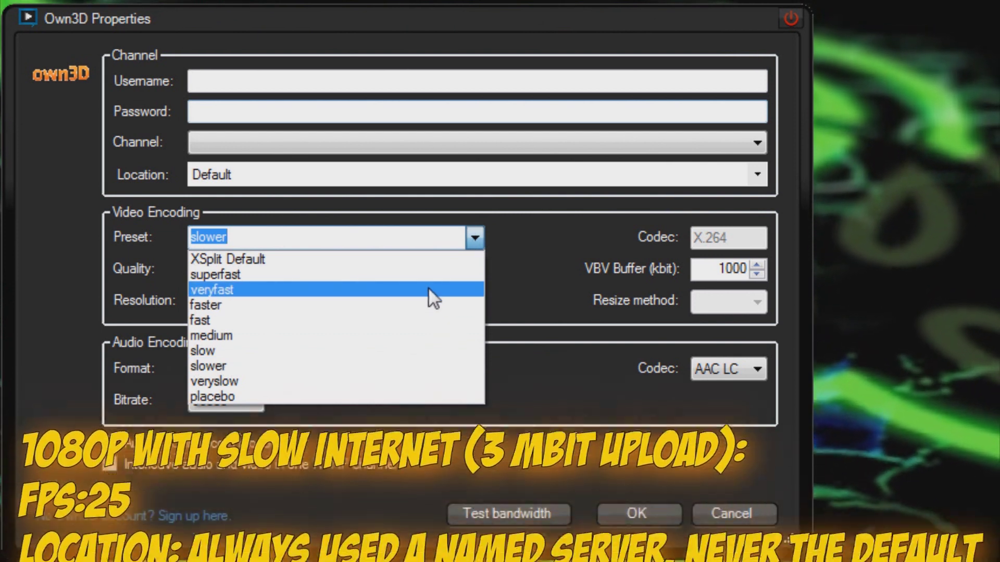
left_click(428, 289)
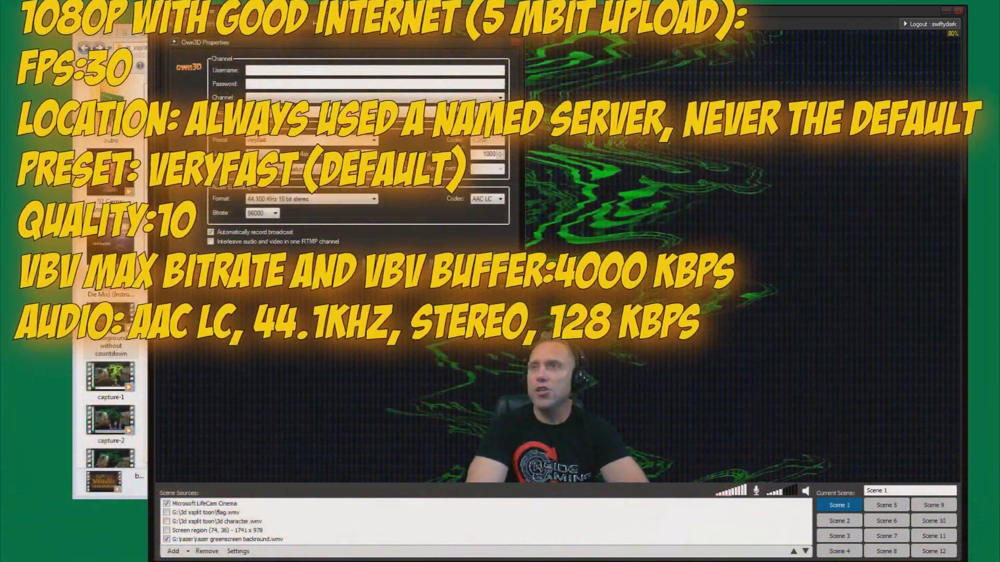
left_click(489, 264)
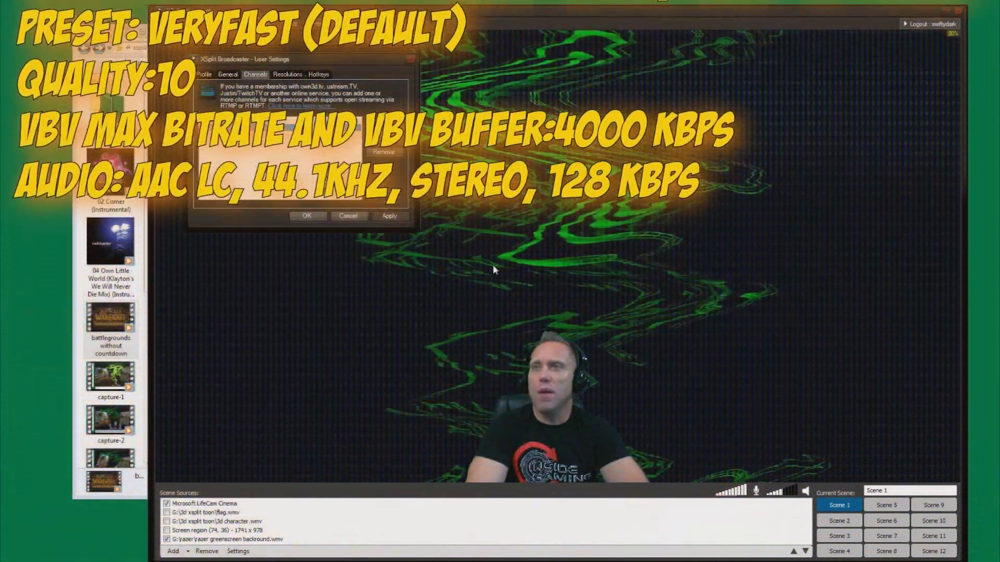
Edit the Youtube channel, setting its video encoding preset to slower and its VBV max bitrate to 4000 kbps.
double_click(234, 134)
left_click_drag(317, 6, 352, 43)
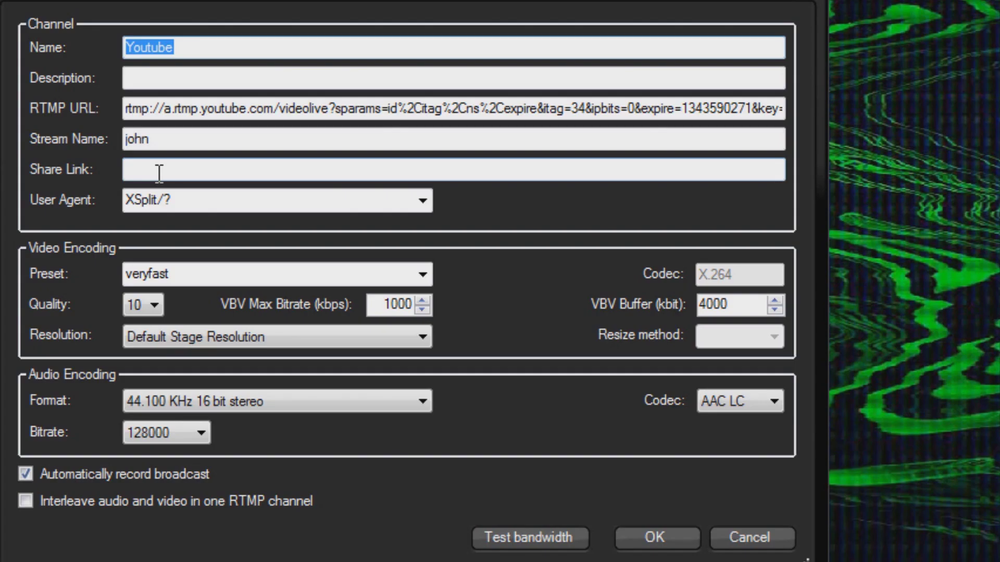
left_click(151, 171)
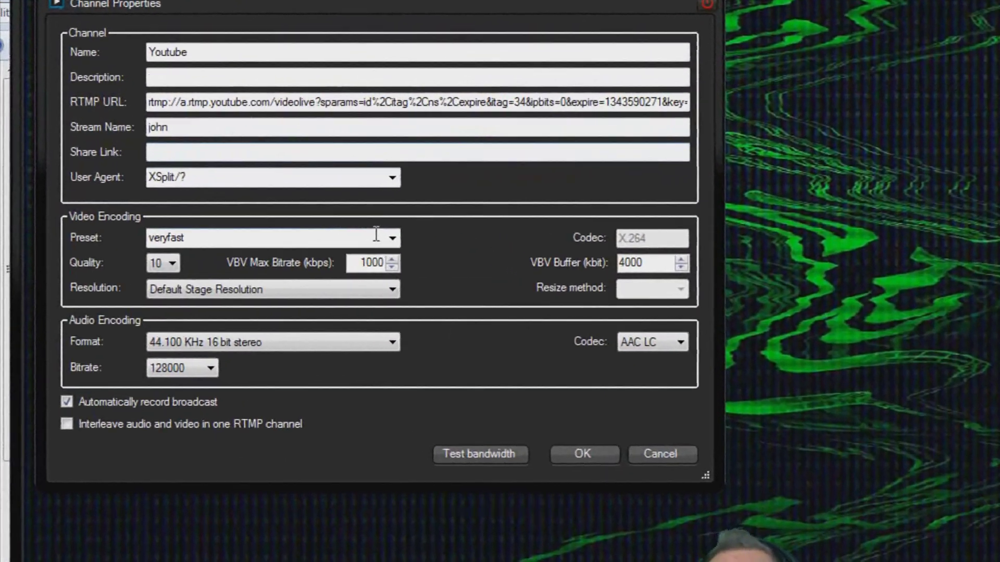
left_click(392, 237)
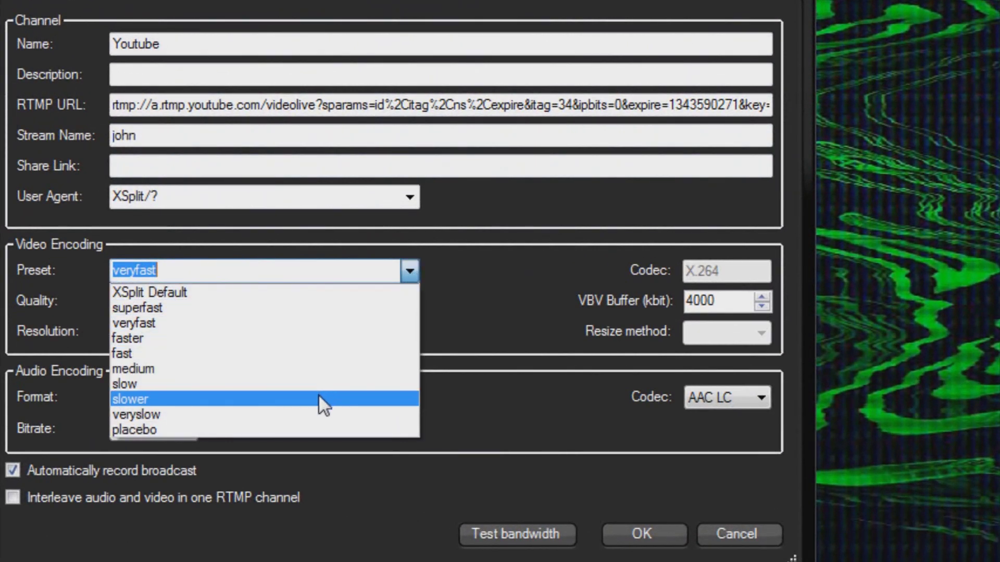
left_click(318, 402)
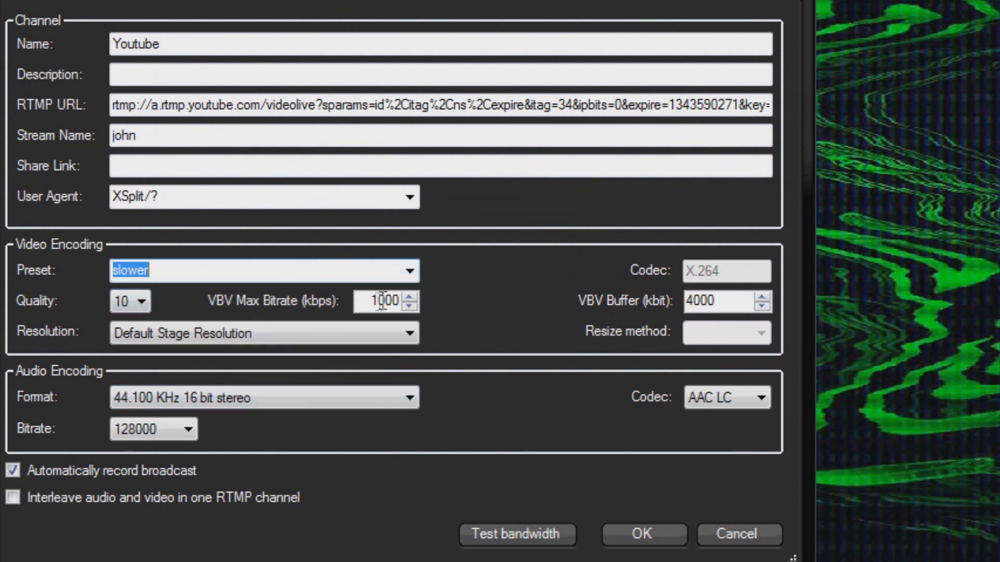
left_click_drag(363, 301, 379, 301)
type("400")
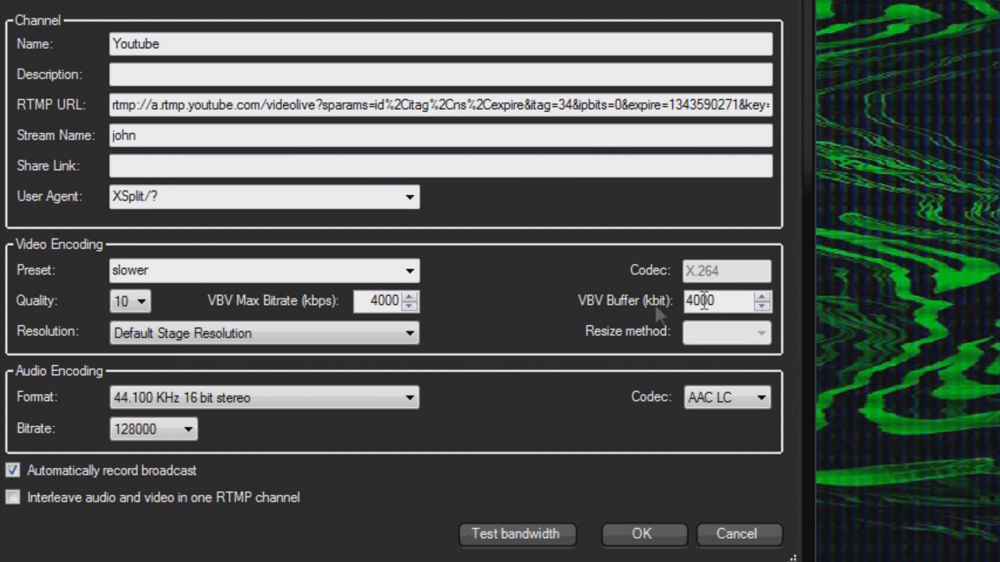
Set the Youtube channel's stream resolution to 1920 x 1080 HDTV (16:9) and save its properties.
left_click(410, 334)
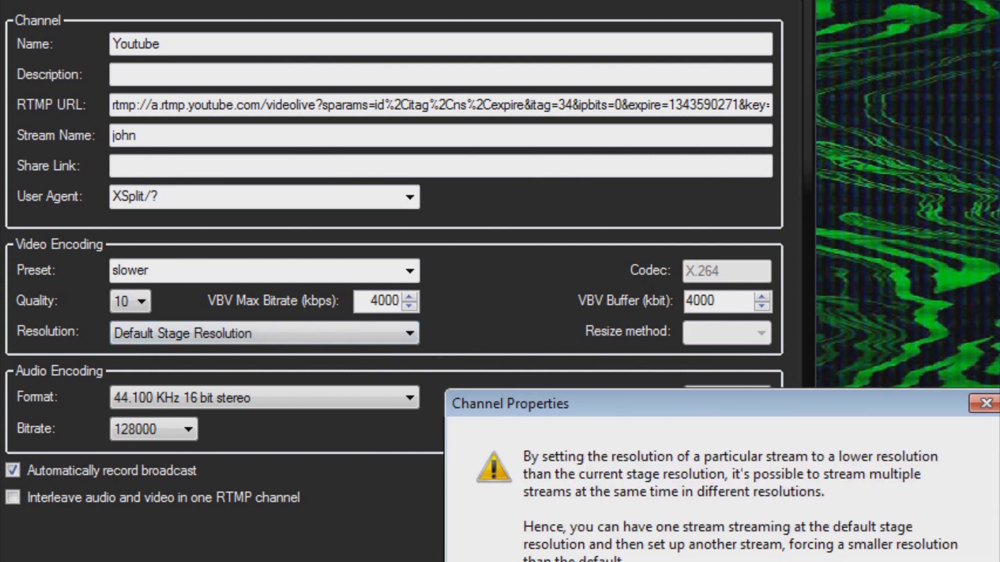
key("Return")
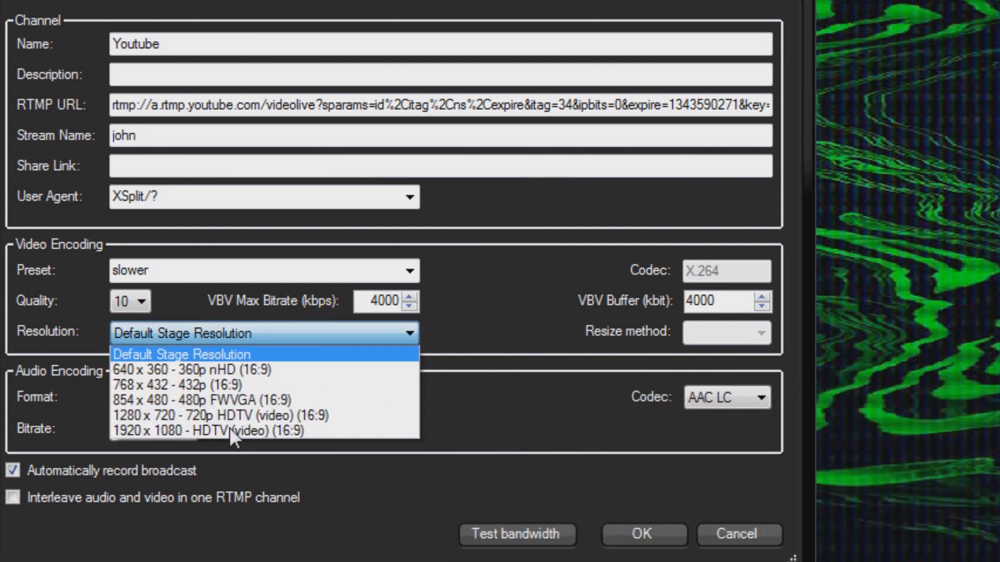
left_click(187, 429)
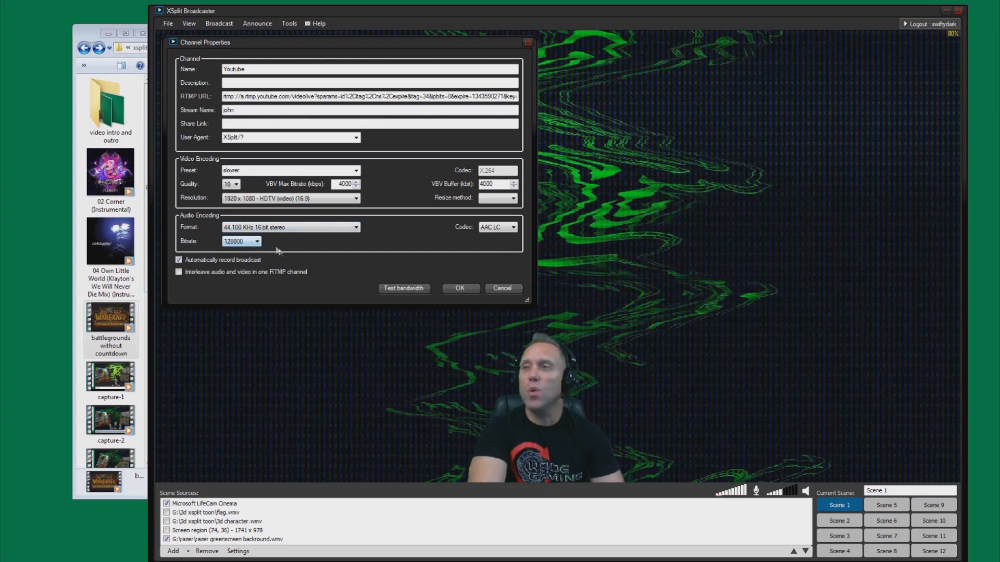
left_click(460, 290)
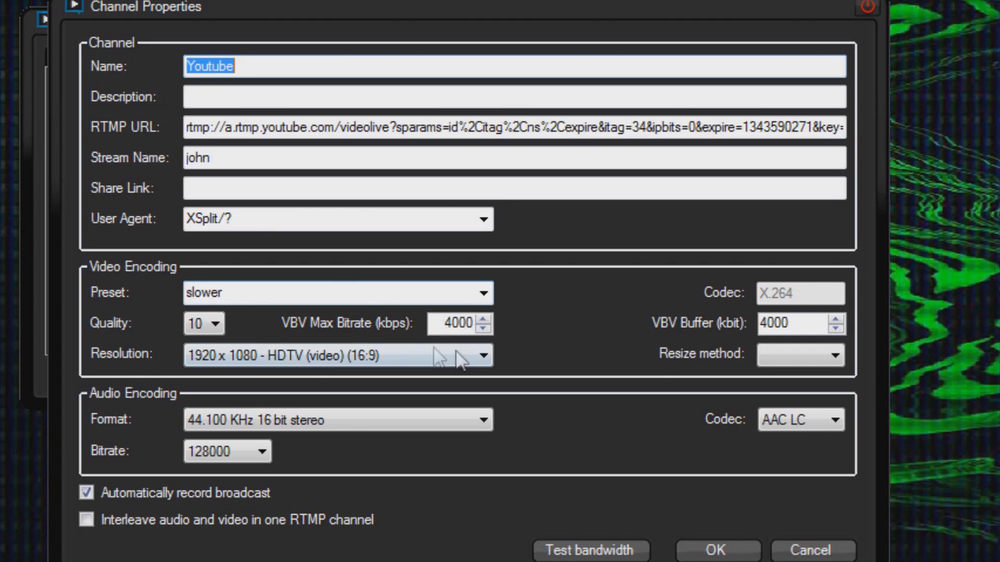
Change the Youtube channel's resolution to 1280 x 720 - 720p HDTV (16:9) and save its properties.
left_click(387, 208)
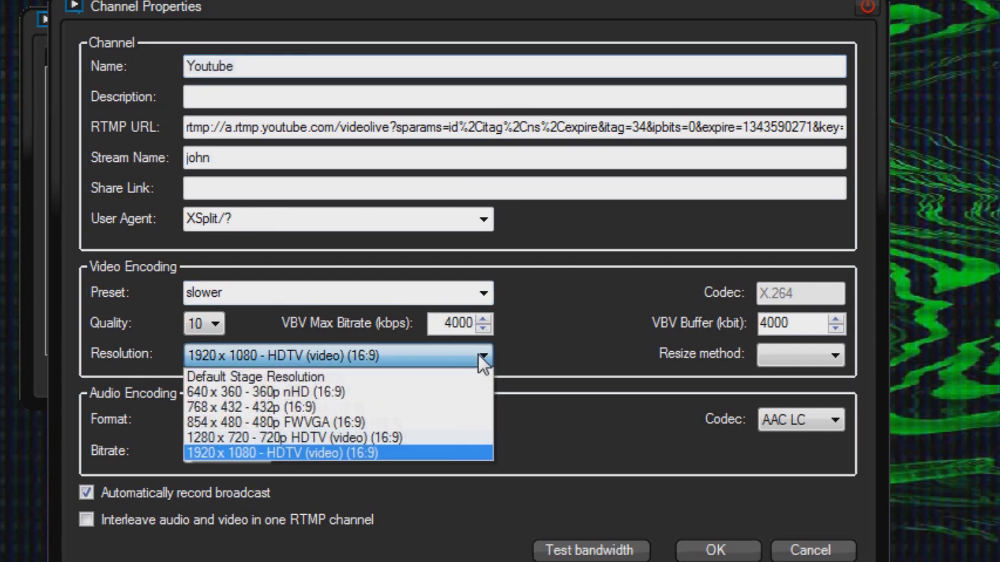
left_click(410, 436)
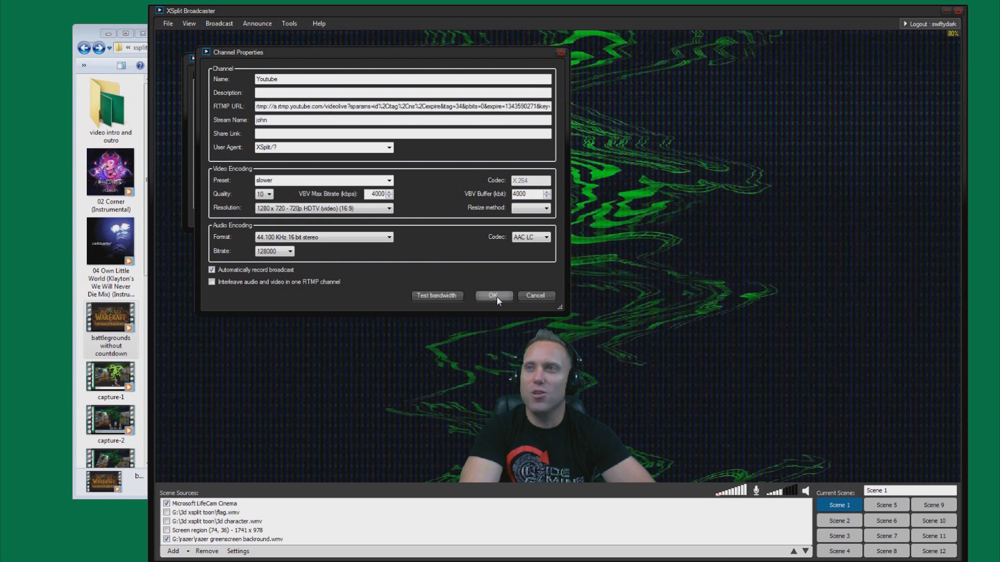
left_click(715, 550)
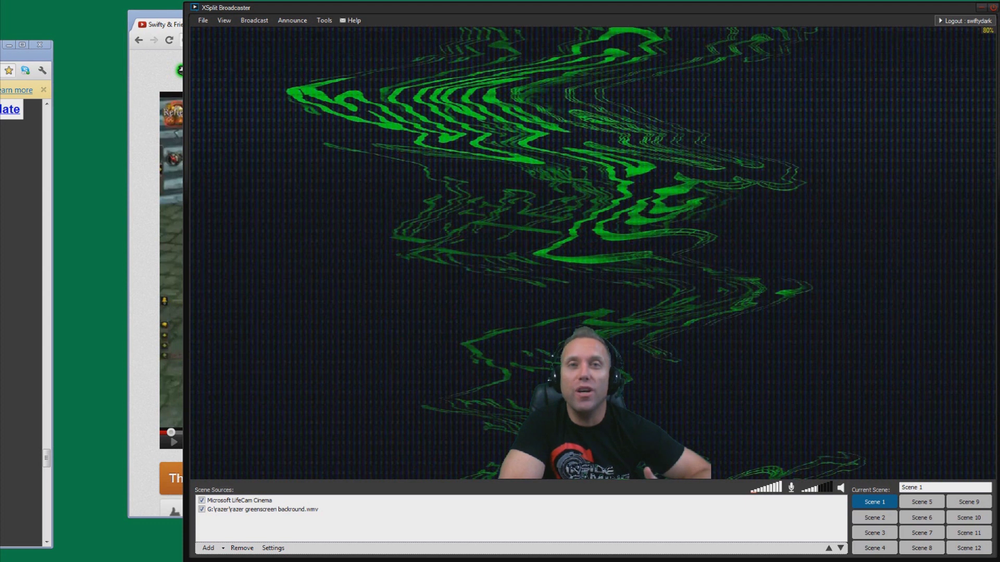
Select the "razer greenscreen backround.wmv" source in the scene.
left_click(329, 191)
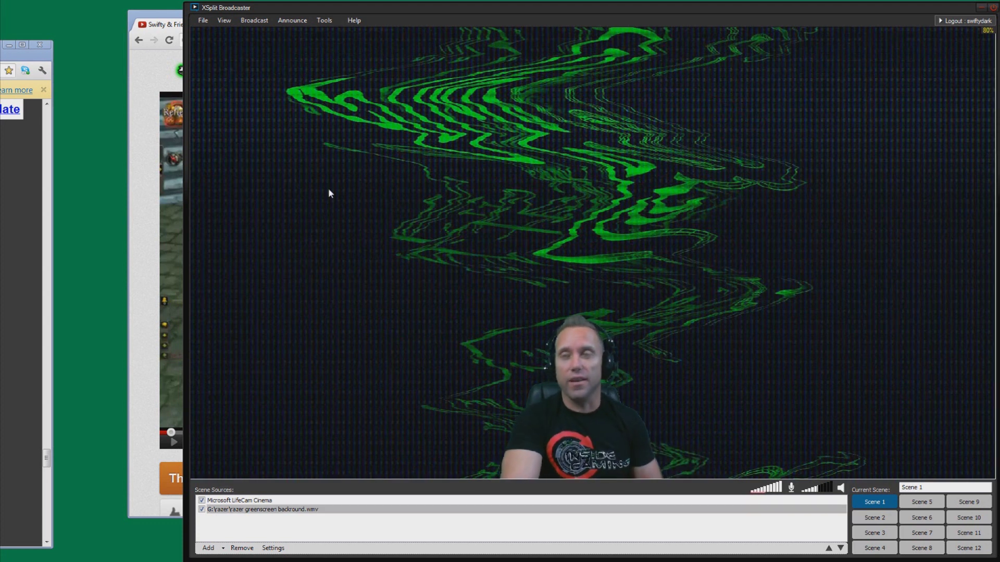
Switch to the browser, play the Swifty & Friends YouTube video, and return to XSplit Broadcaster.
left_click(174, 18)
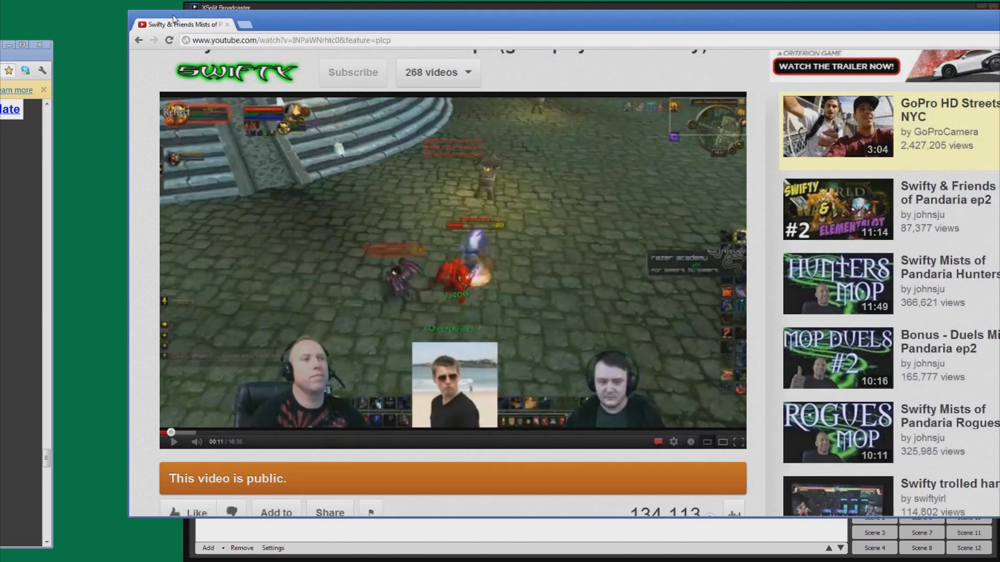
left_click(163, 432)
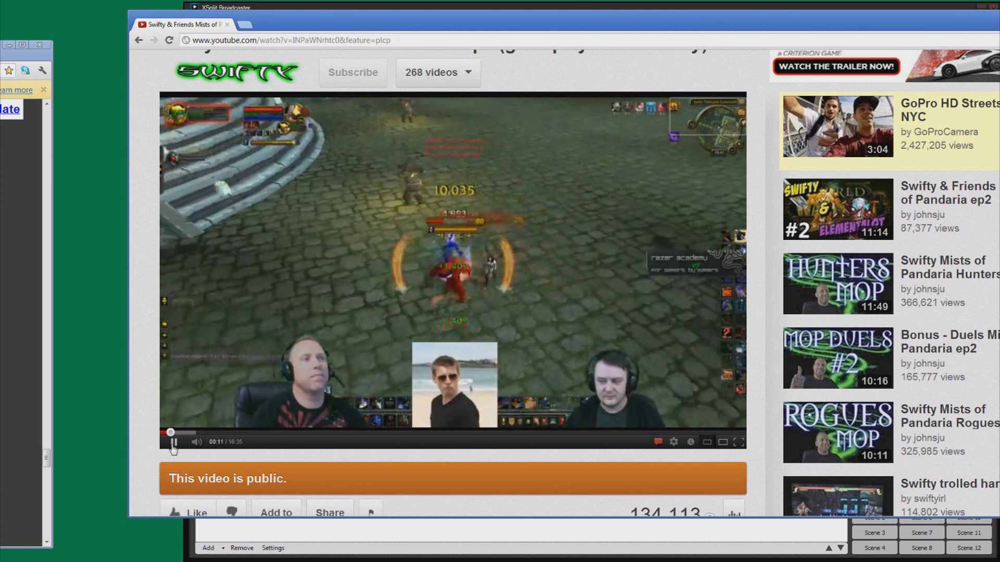
left_click(404, 5)
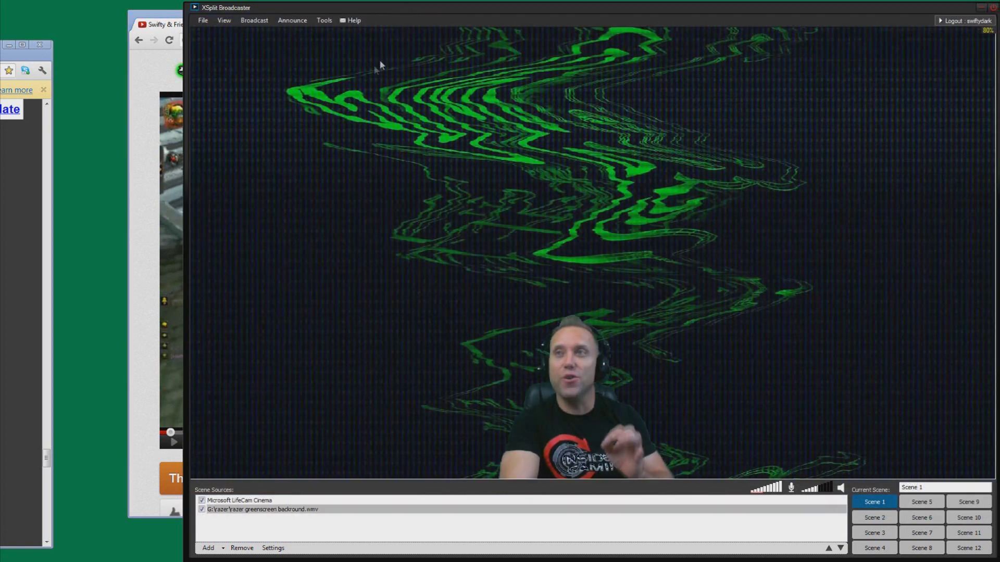
Review the Local recording channel's video encoding preset in its properties and accept the dialog.
left_click(260, 23)
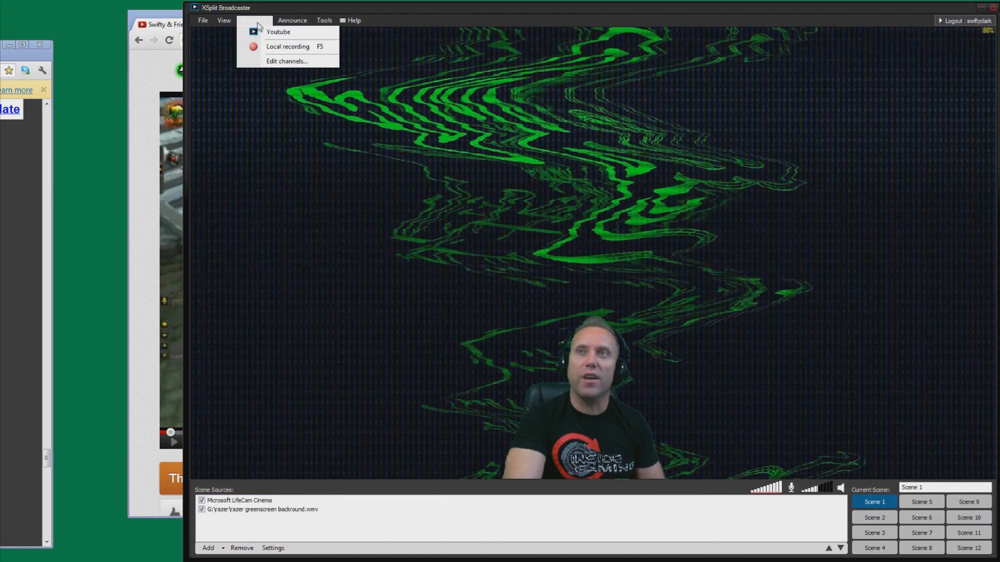
left_click(281, 62)
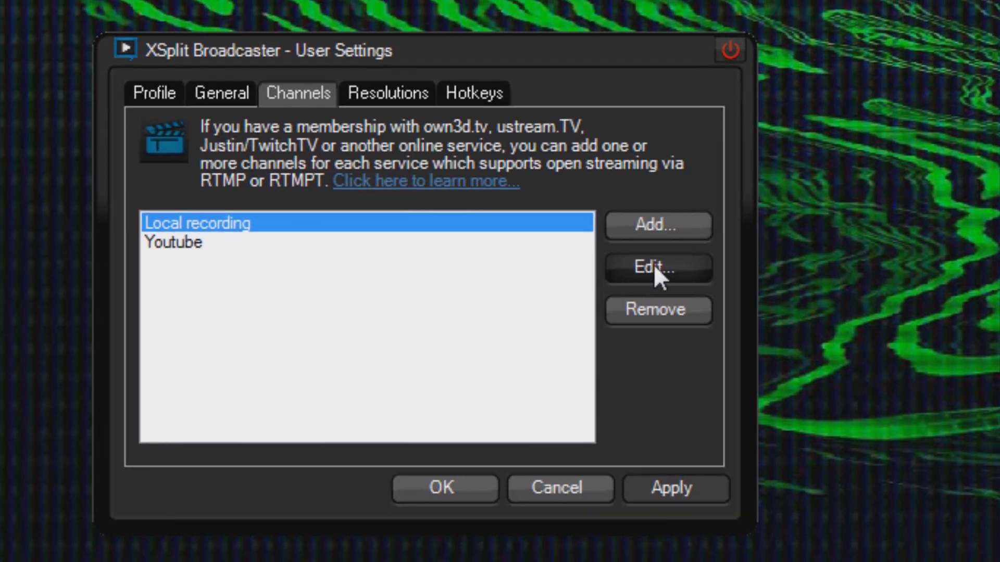
left_click(629, 263)
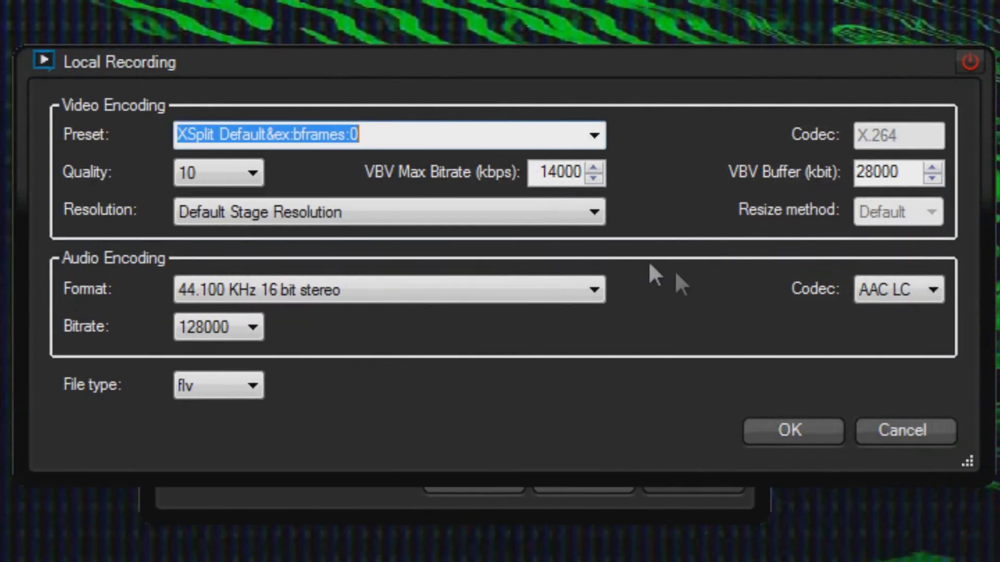
left_click(198, 136)
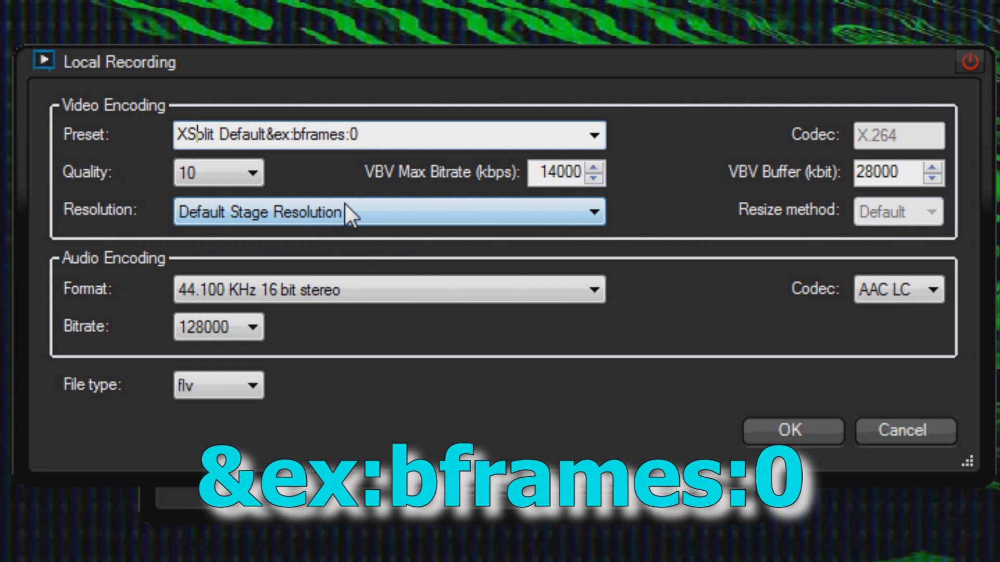
left_click(792, 431)
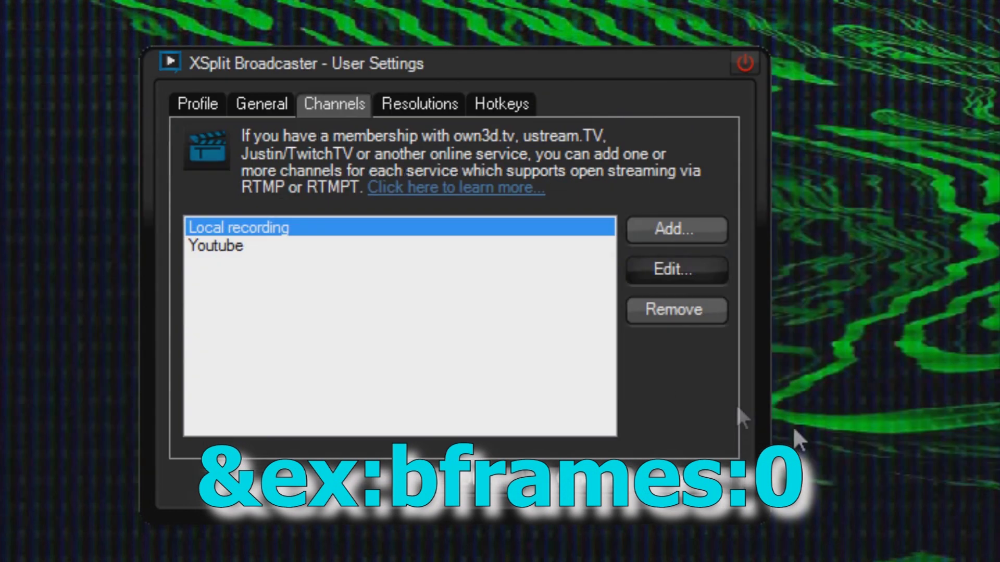
Edit the Youtube channel, choose the slower video encoding preset, and place the cursor in the preset text.
left_click(257, 247)
left_click(677, 269)
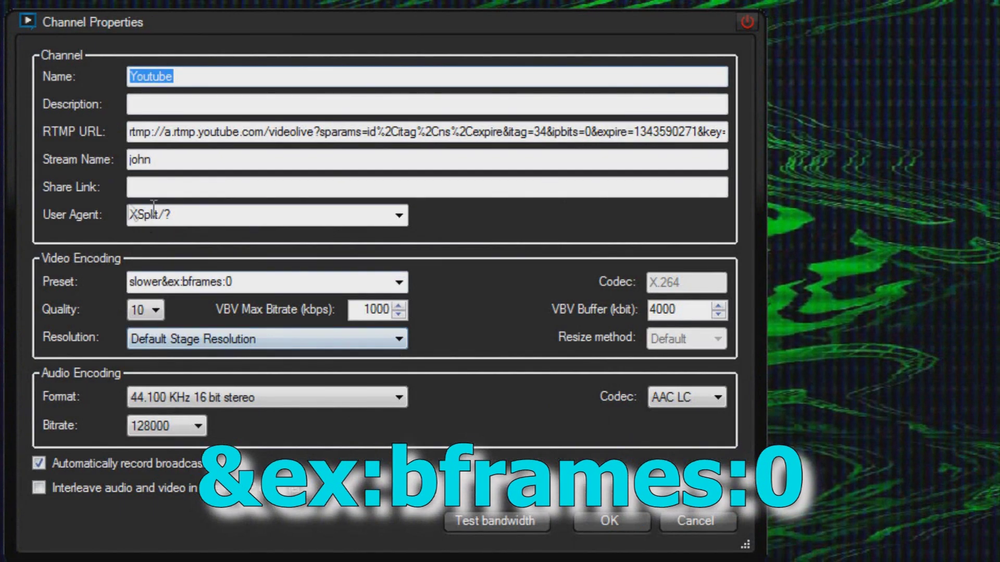
left_click(400, 281)
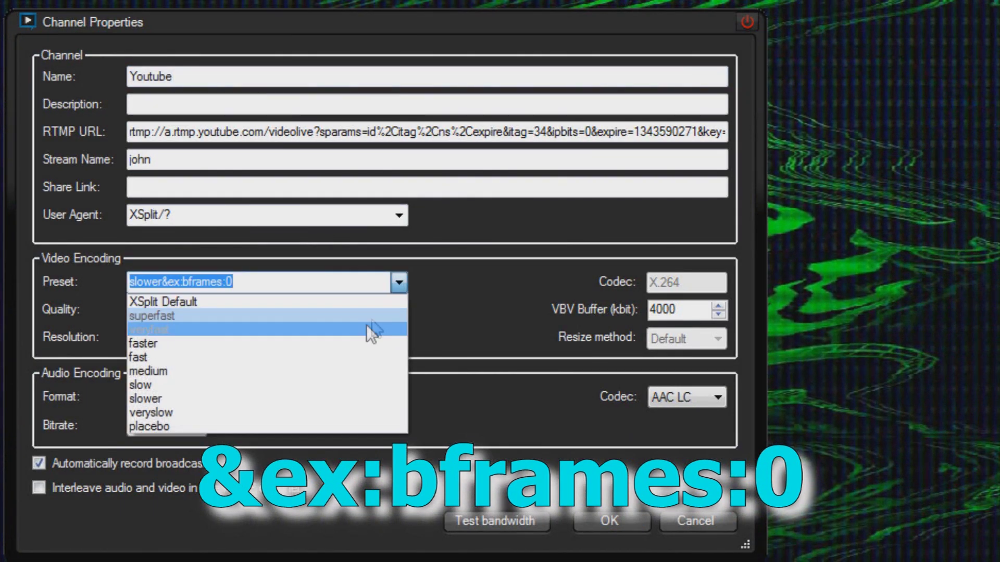
left_click(311, 401)
left_click(176, 281)
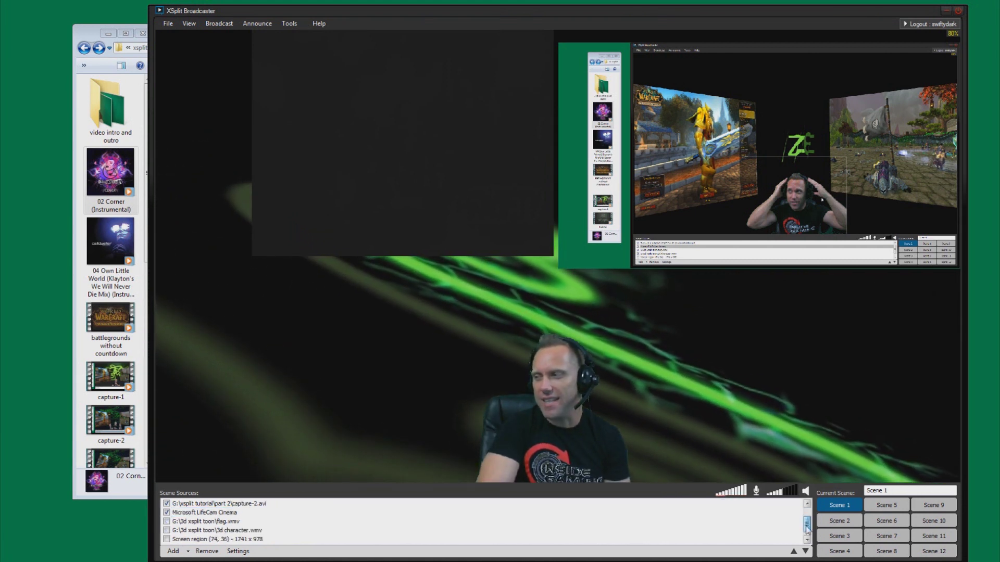
Toggle the flag.wmv, 3d character.wmv and Screen region sources on and off in Scene 1.
scroll(810, 524, "down", 3)
scroll(809, 525, "up", 3)
scroll(809, 527, "down", 2)
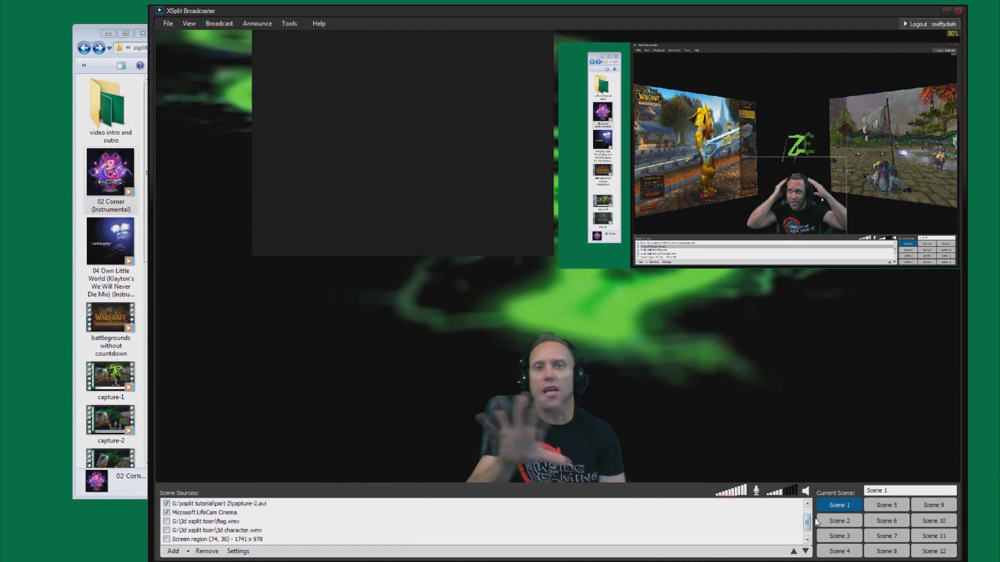
scroll(568, 486, "up", 1)
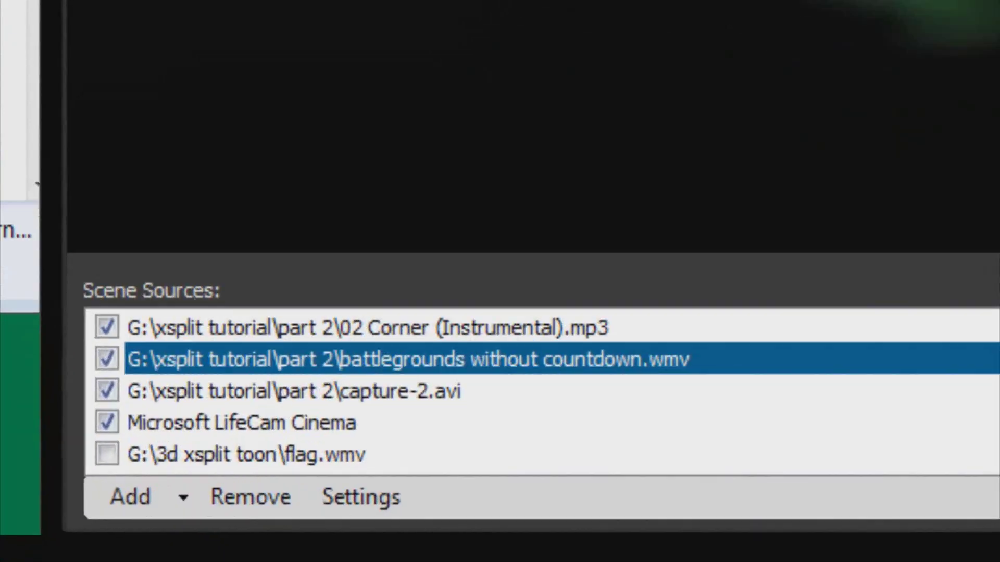
scroll(568, 487, "down", 1)
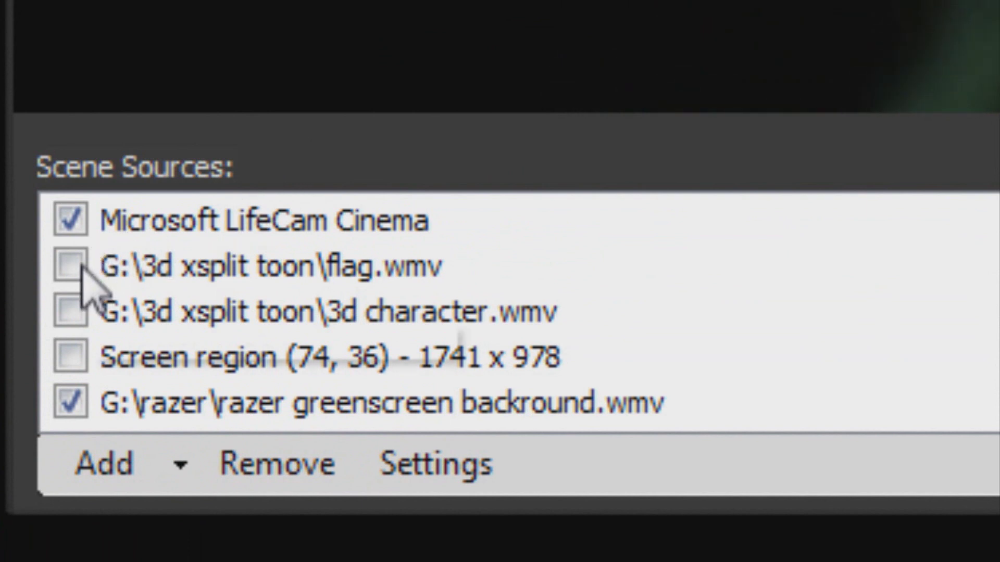
left_click(77, 271)
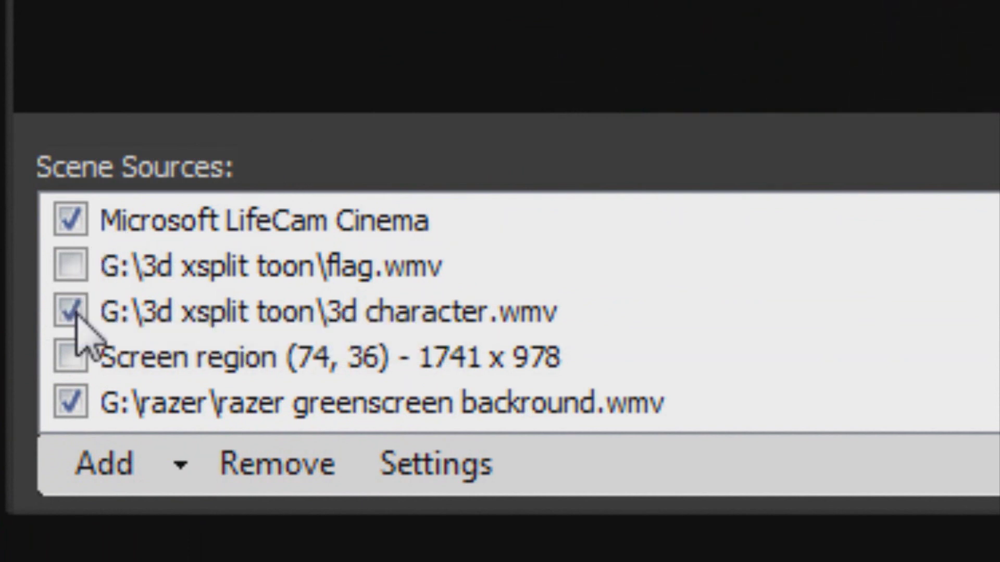
left_click(79, 314)
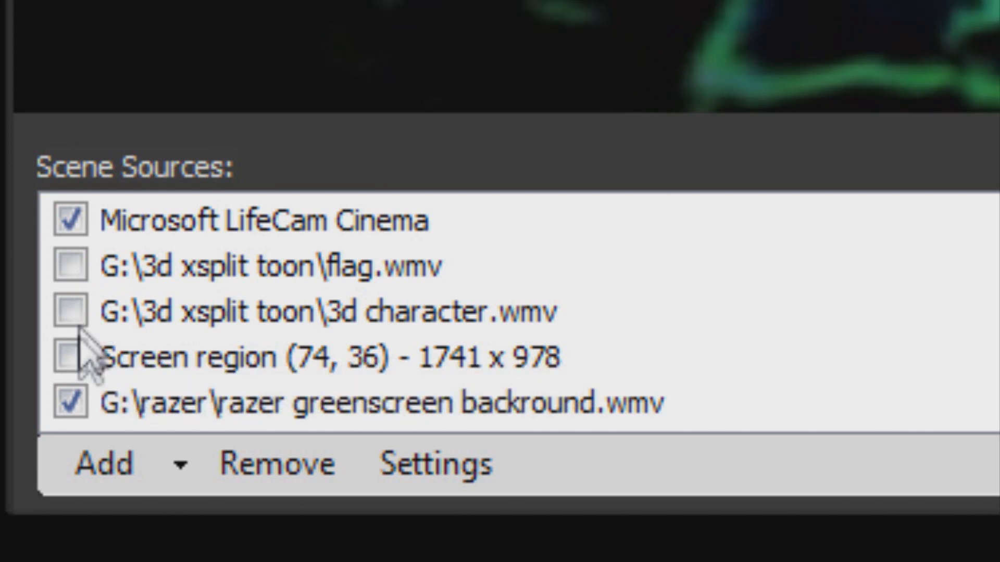
left_click(79, 358)
left_click(81, 360)
left_click(80, 360)
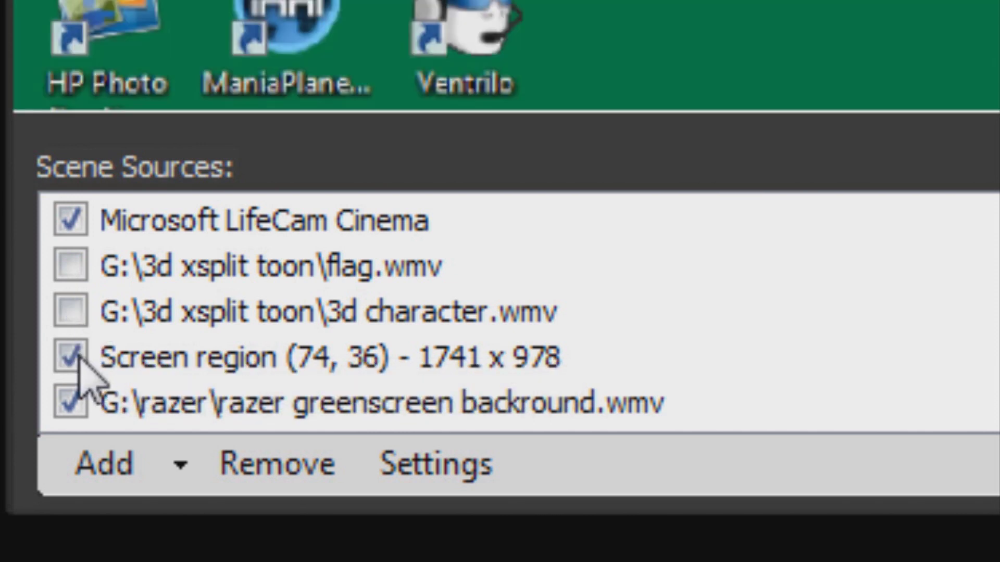
left_click(81, 360)
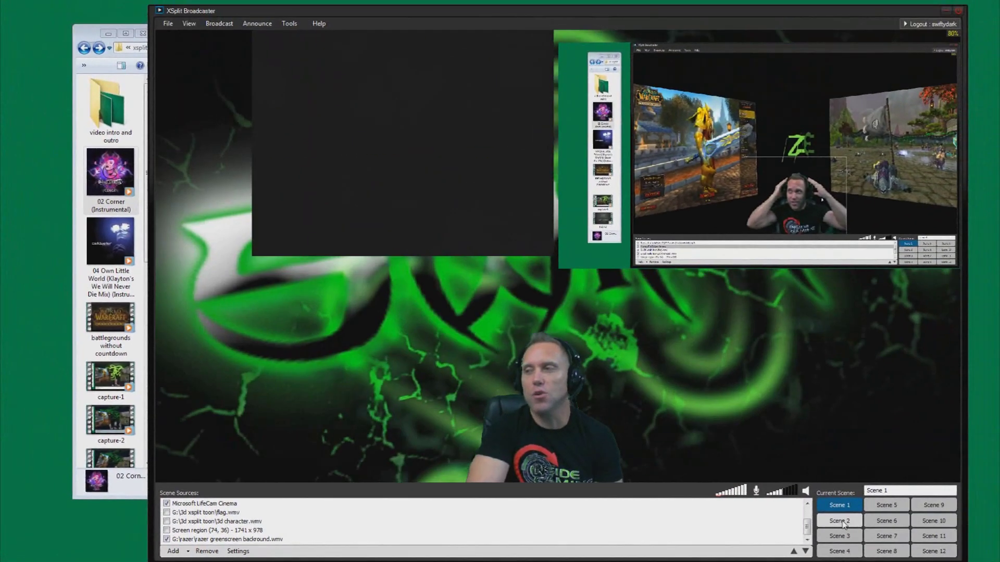
View Scene 2, return to Scene 1, and remove all its sources except Microsoft LifeCam Cinema and razer greenscreen backround.wmv.
left_click(842, 522)
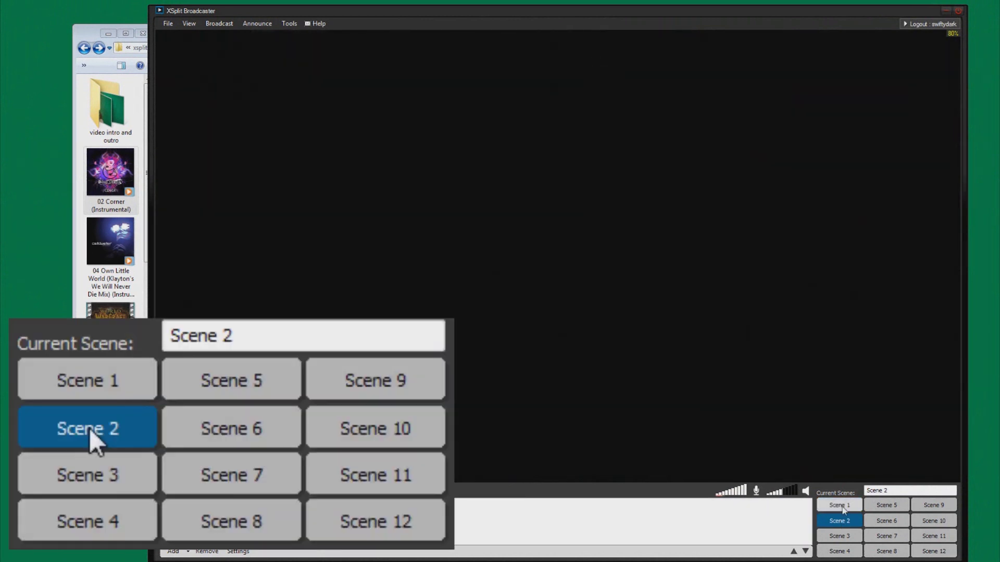
left_click(841, 502)
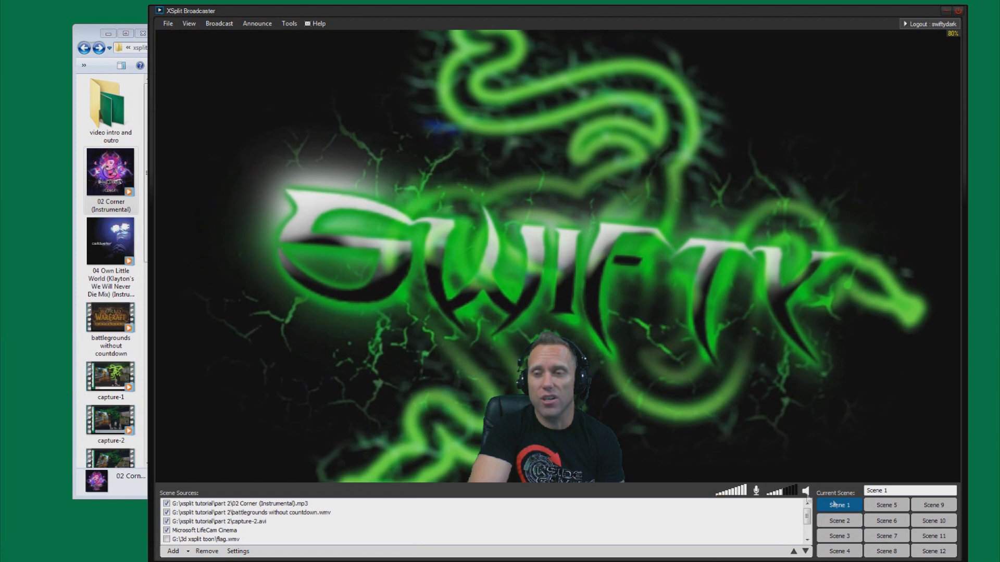
left_click(176, 539)
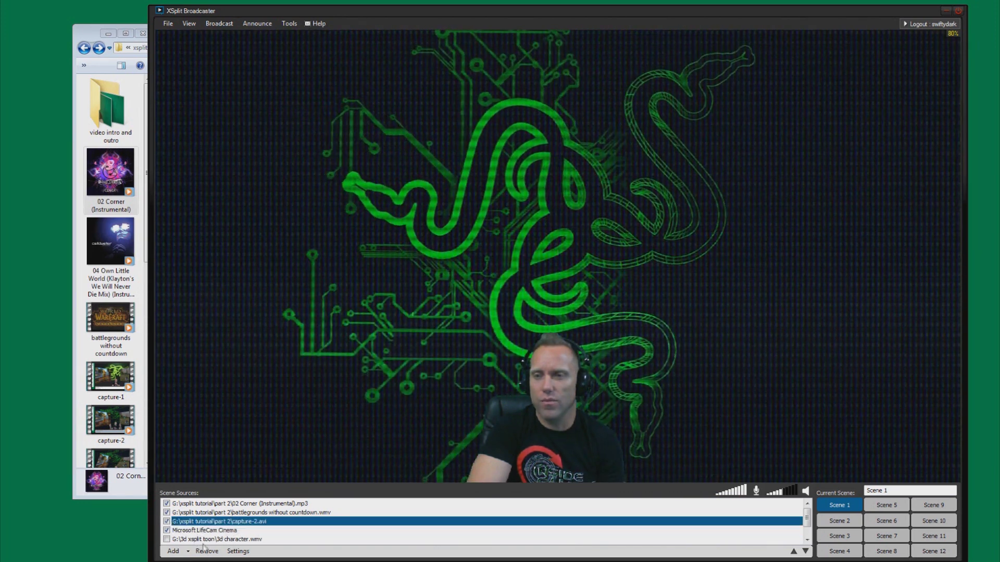
left_click(206, 550)
left_click(187, 512)
left_click(206, 551)
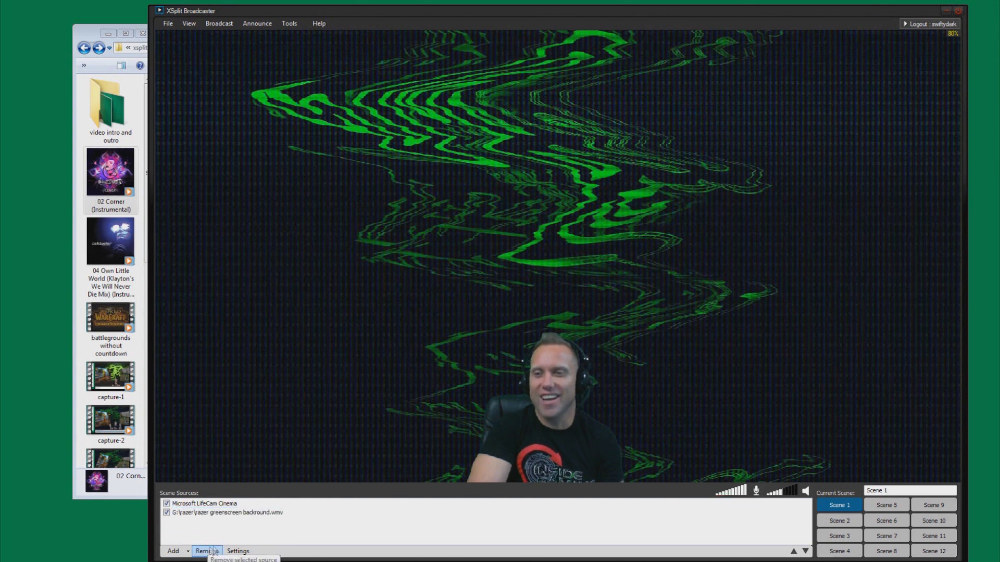
Switch to Scene 2, play its "d3 xsplit intro.wmv" source, and switch back to Scene 1.
left_click(828, 522)
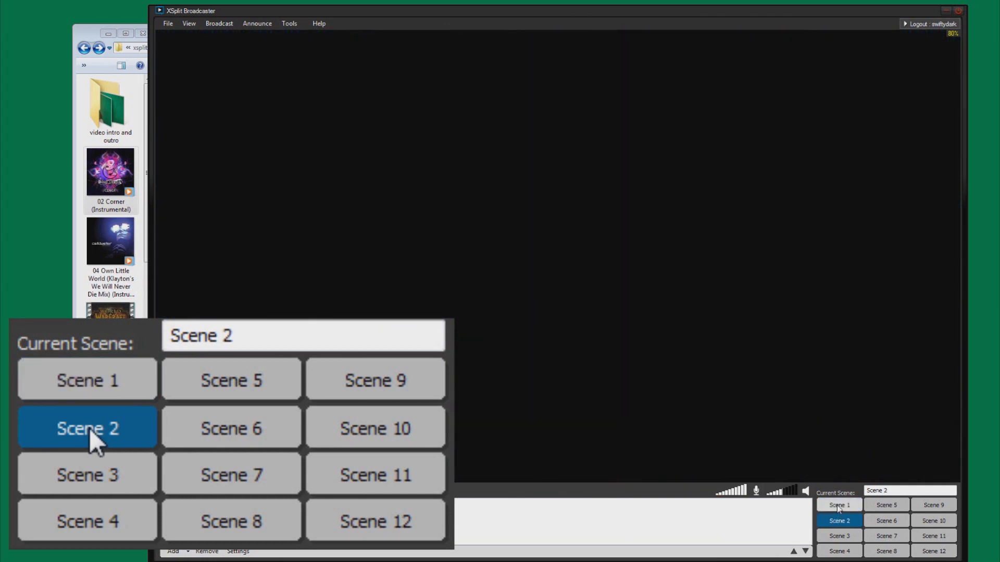
right_click(595, 348)
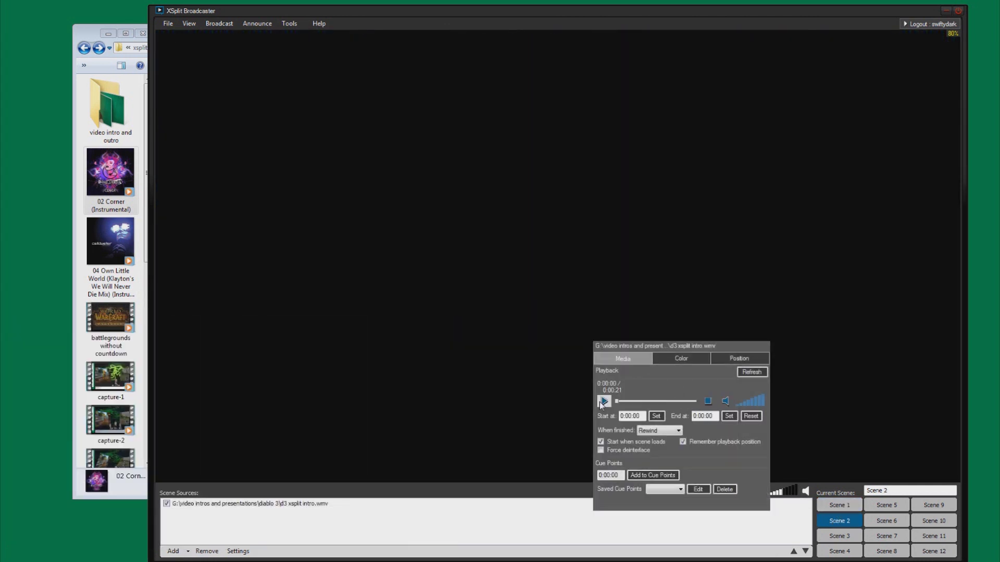
left_click(604, 402)
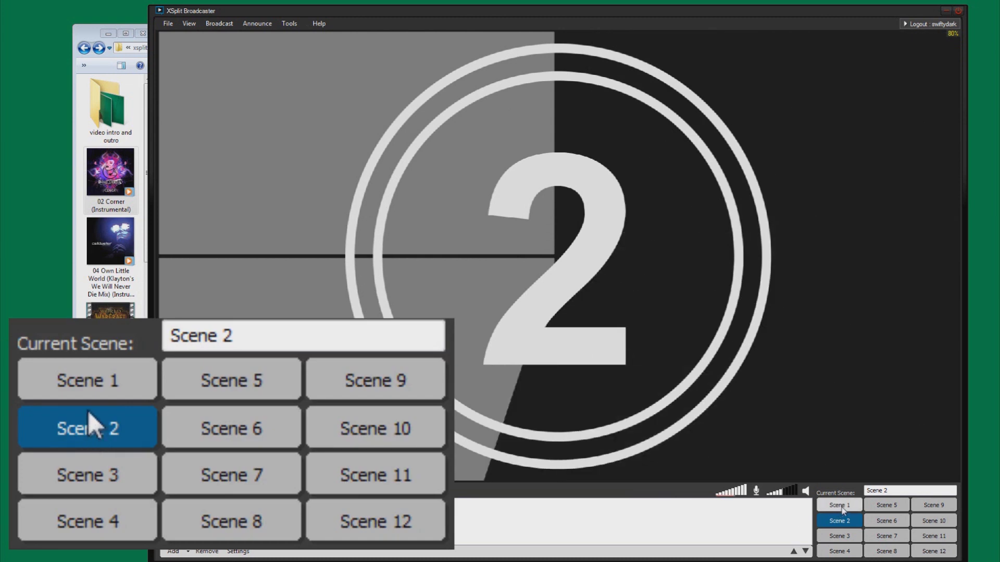
left_click(840, 506)
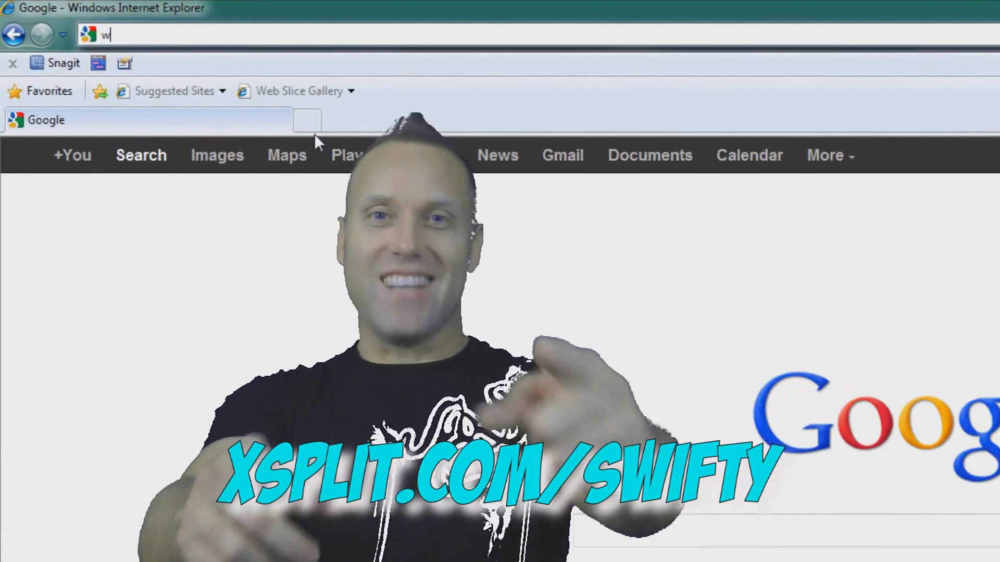
type("ww")
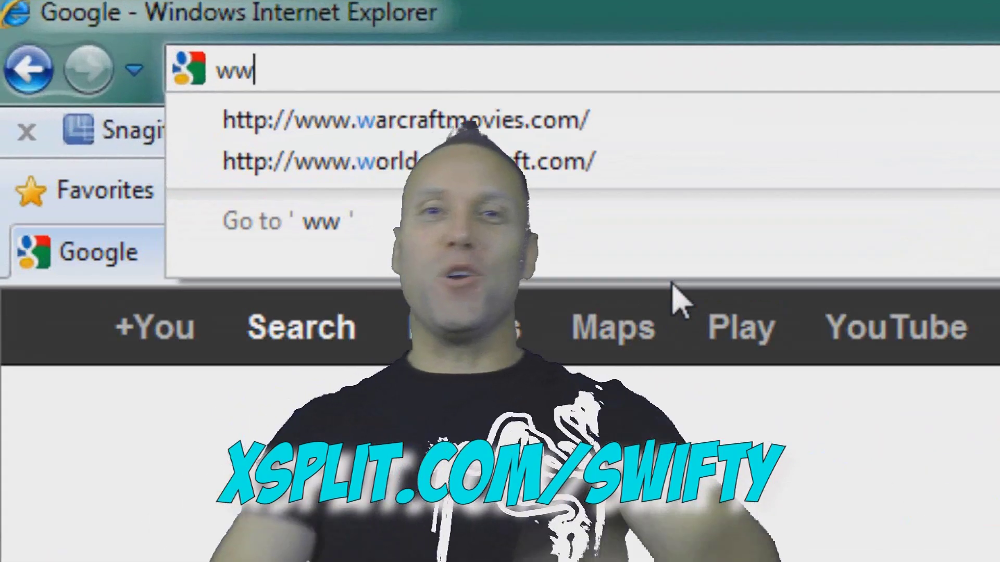
type(".xsplit")
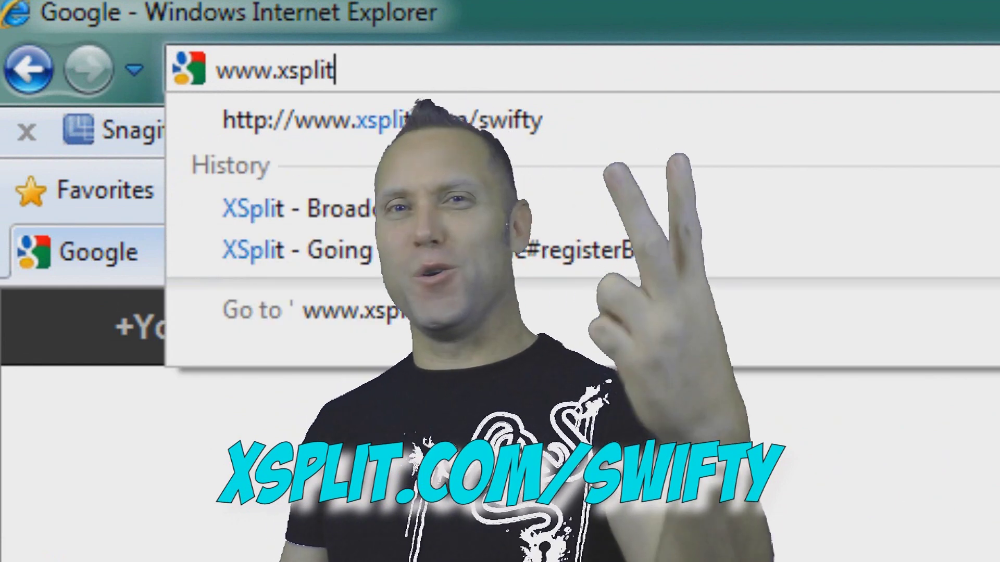
type(".com/swif")
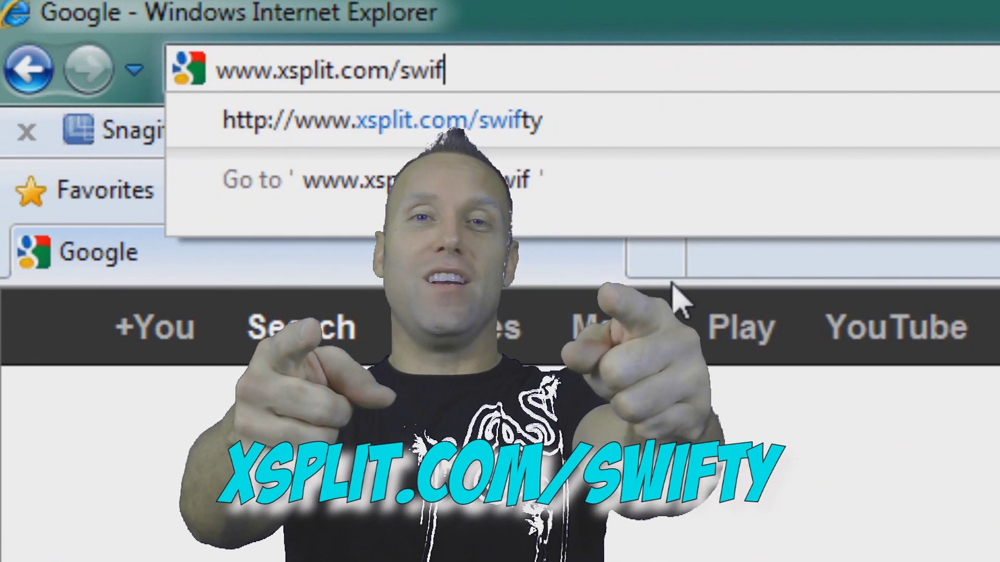
type("ty")
key("Down")
key("Return")
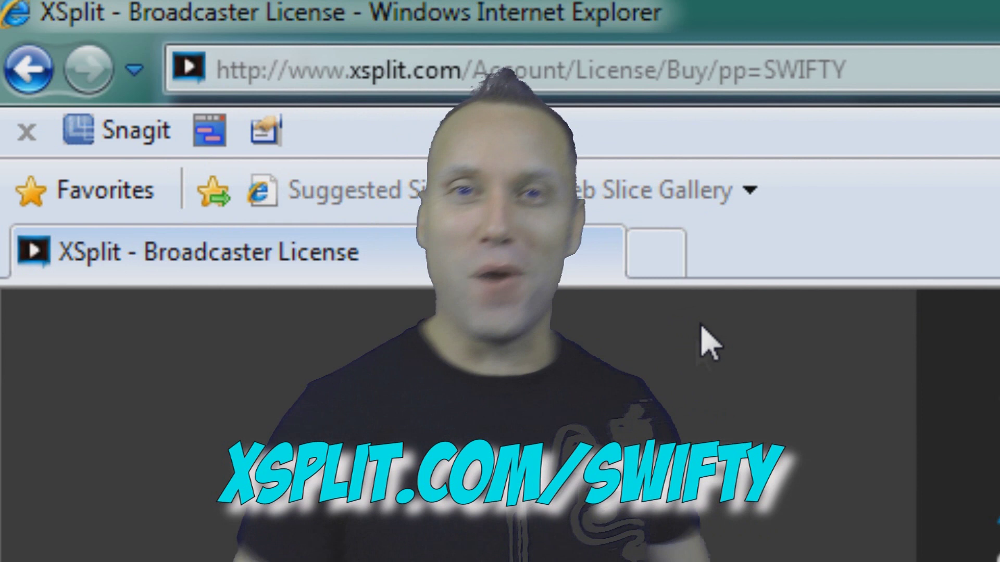